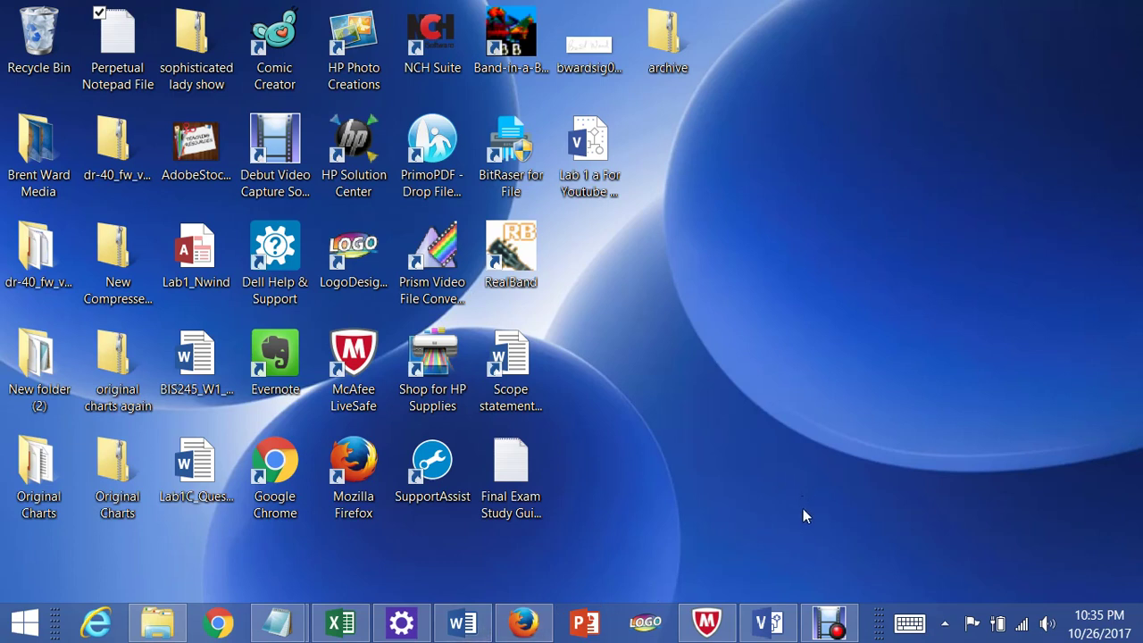
Find and launch Access 2013, and create a blank desktop database.
{"action": "left_click", "coordinate": [25, 622]}
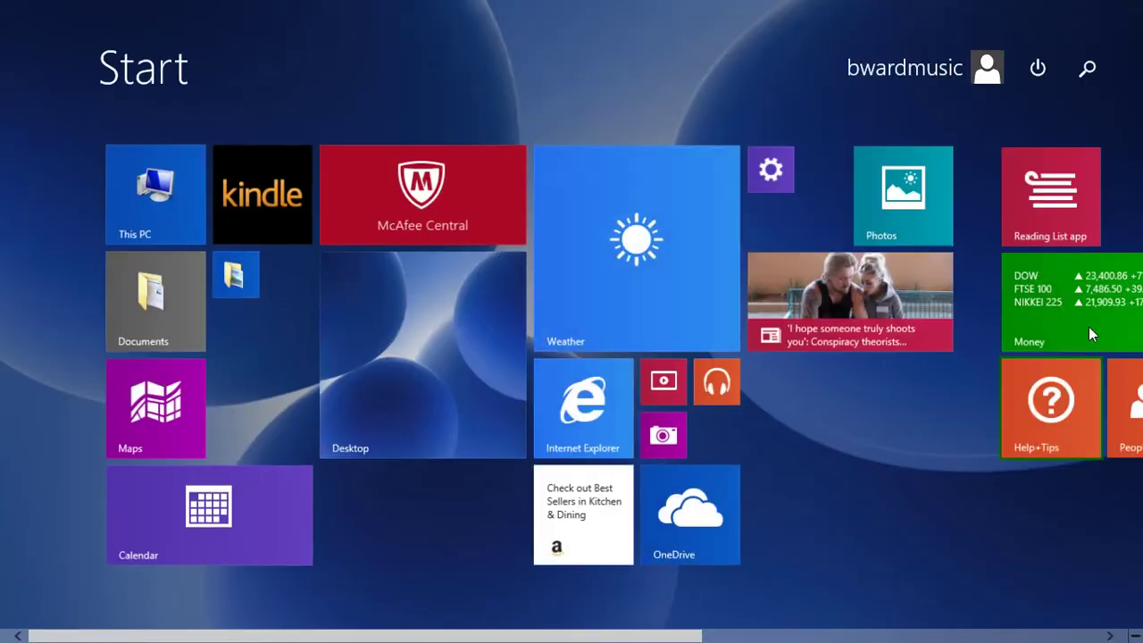
{"action": "left_click", "coordinate": [1089, 70]}
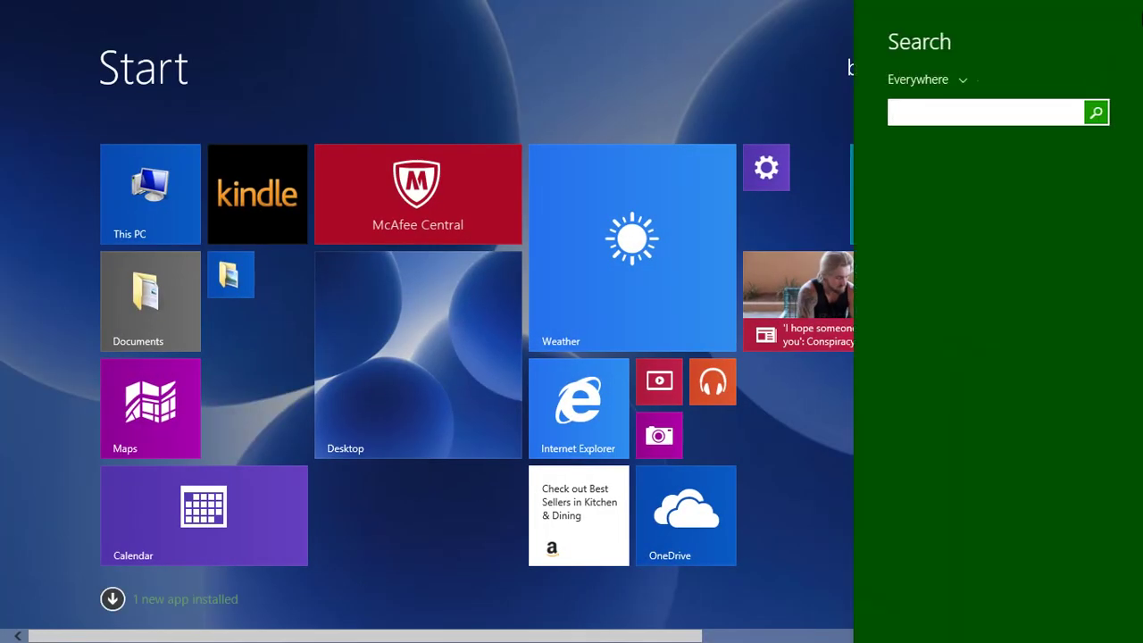
{"action": "type", "text": "m"}
{"action": "key", "text": "BackSpace"}
{"action": "key", "text": "BackSpace"}
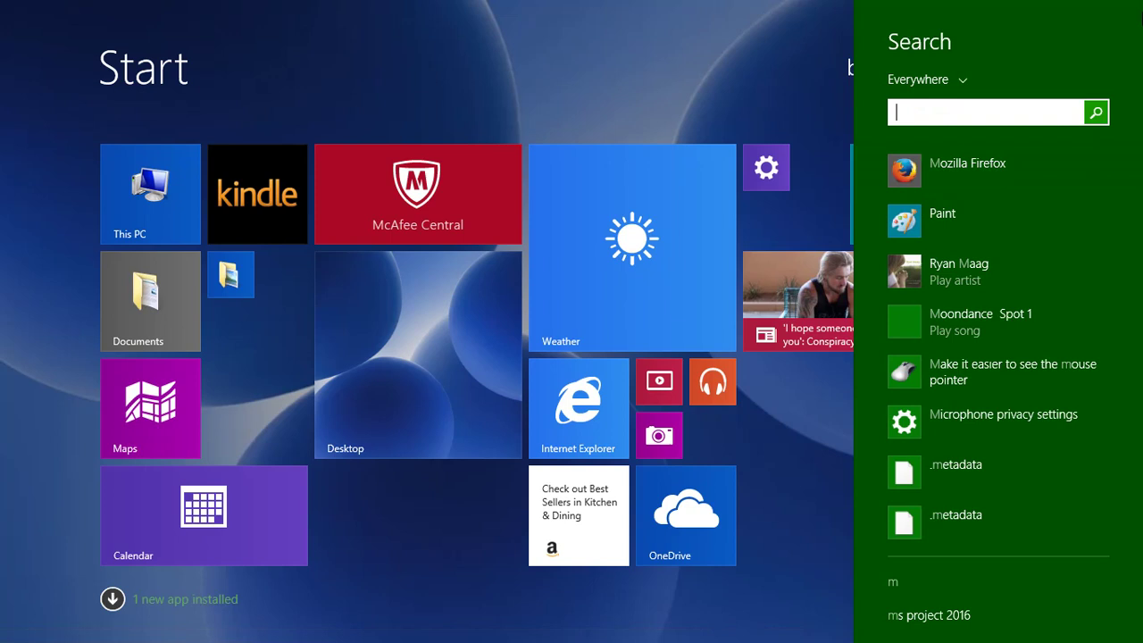
{"action": "type", "text": "access 2013"}
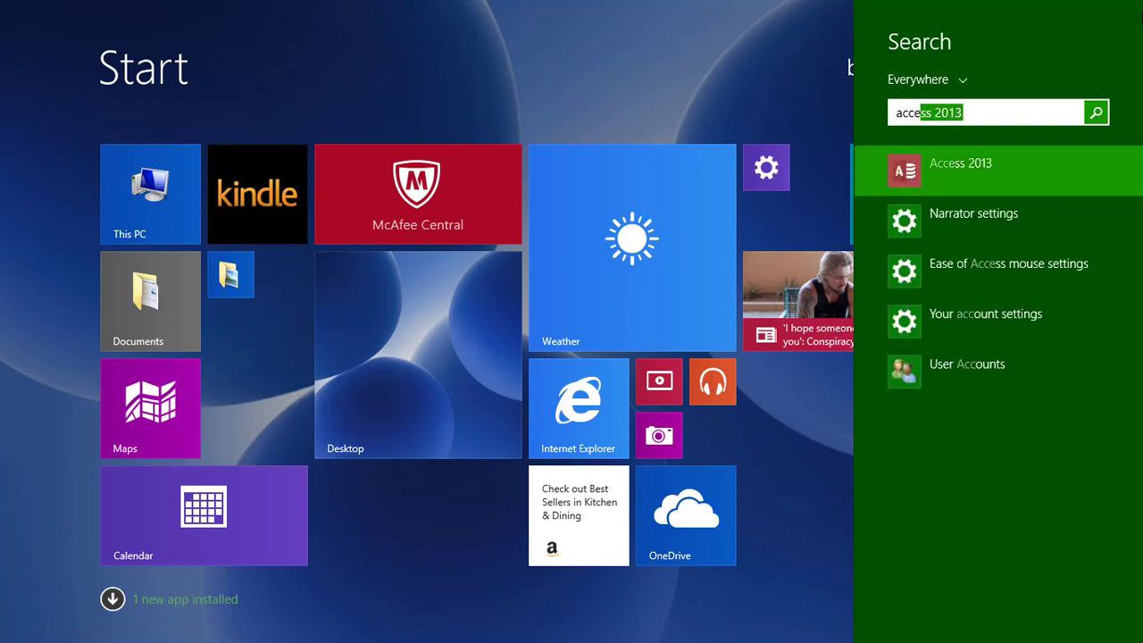
{"action": "left_click", "coordinate": [983, 165]}
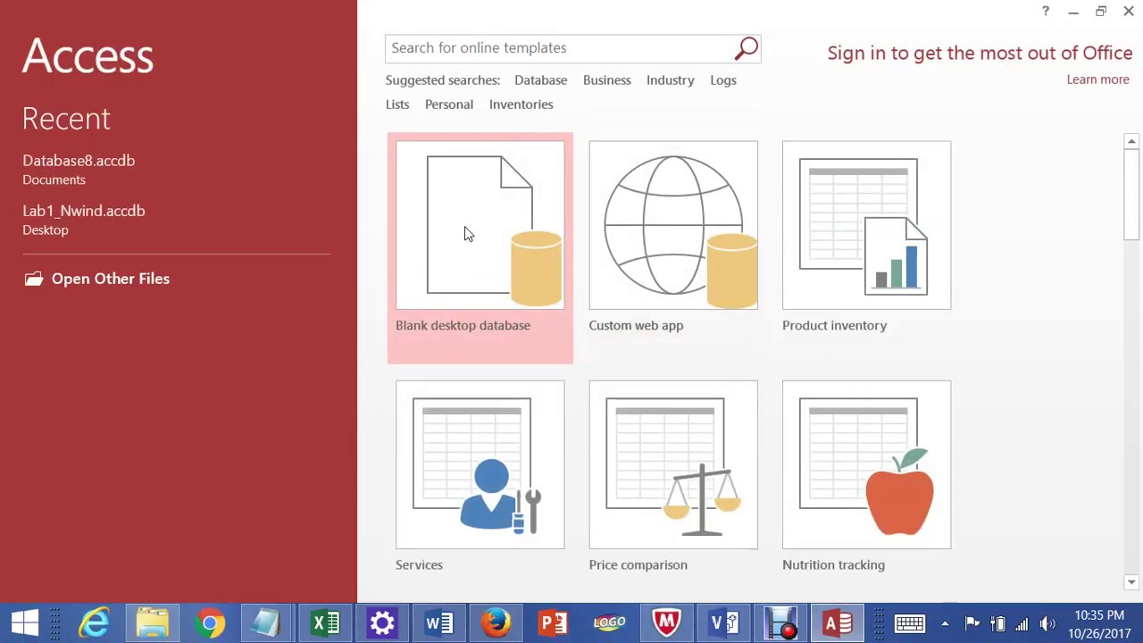
{"action": "left_click", "coordinate": [467, 232]}
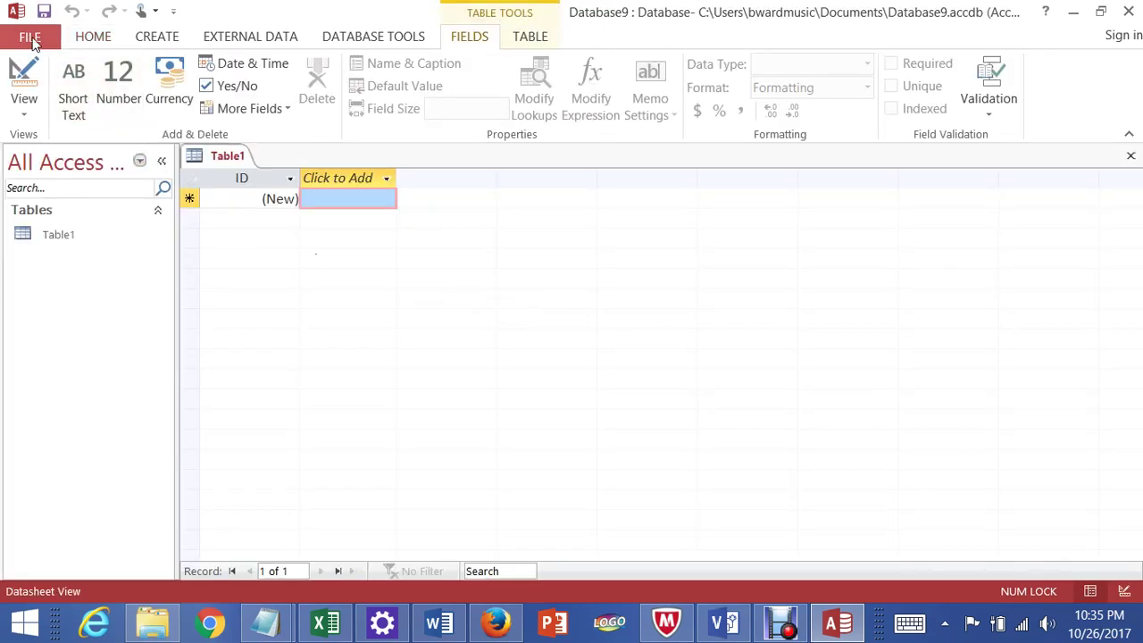
Start opening an existing database by browsing the folders on the computer.
{"action": "left_click", "coordinate": [32, 41]}
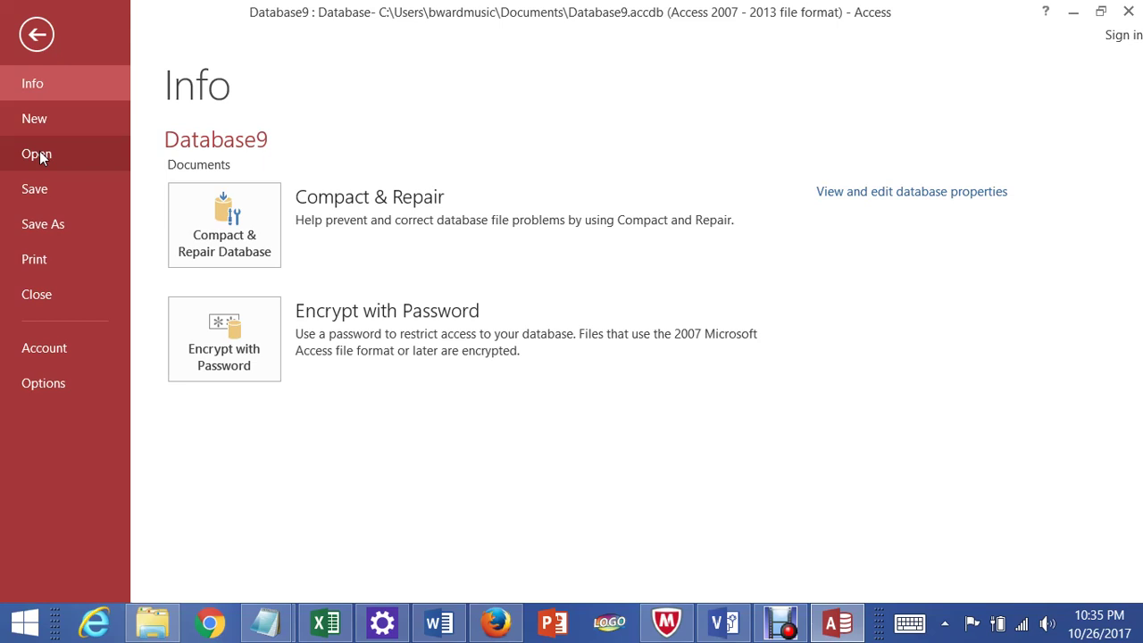
{"action": "left_click", "coordinate": [38, 154]}
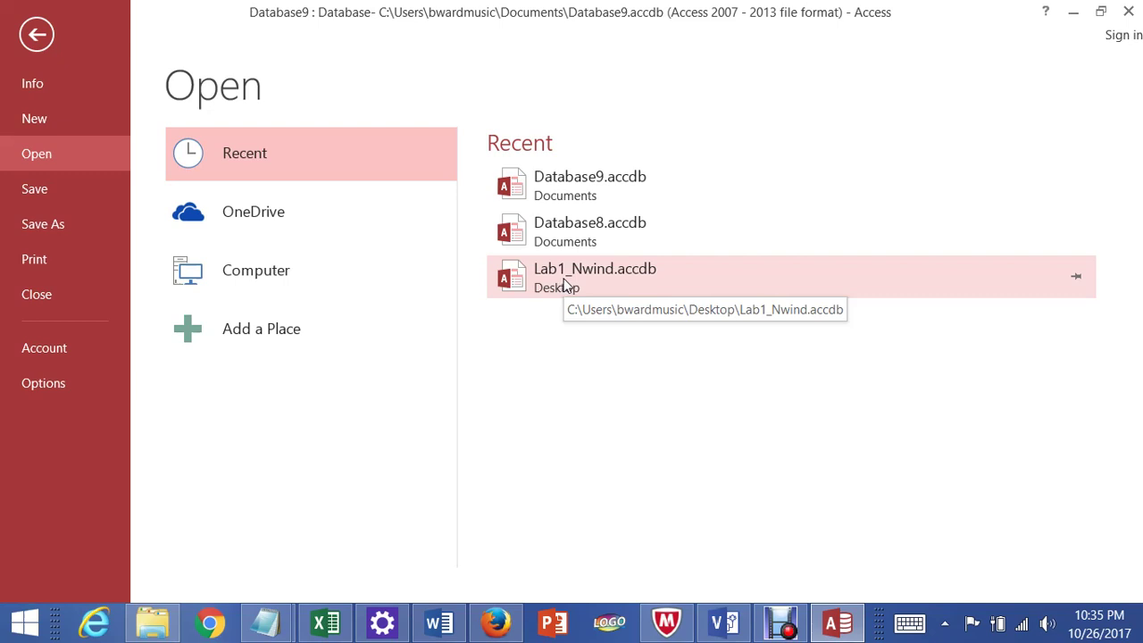
{"action": "left_click", "coordinate": [292, 293]}
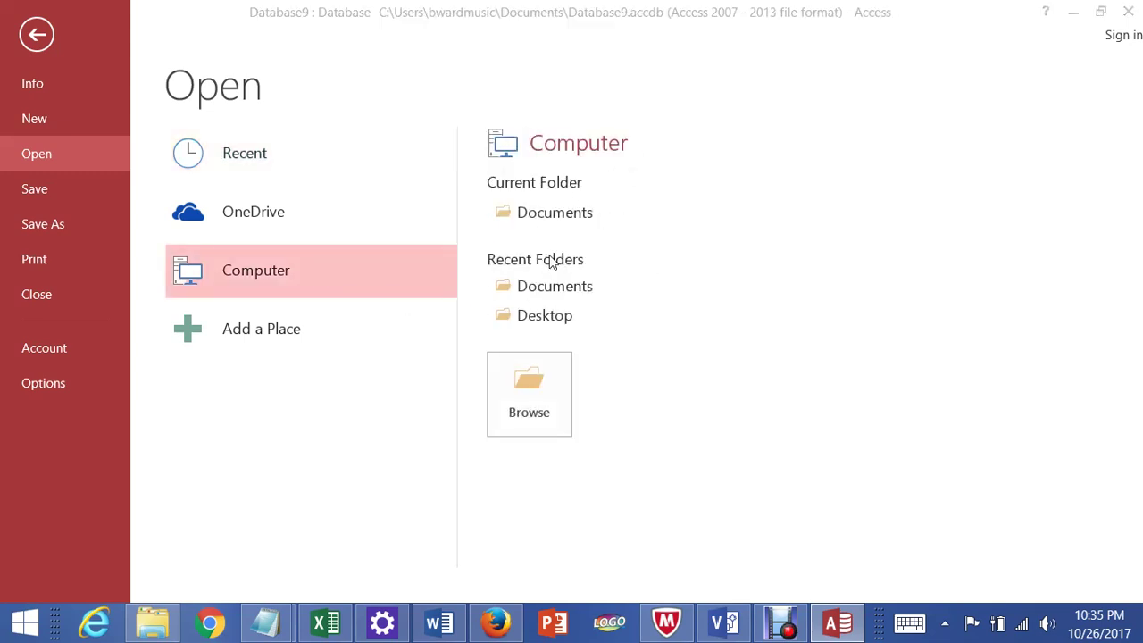
{"action": "left_click", "coordinate": [542, 321]}
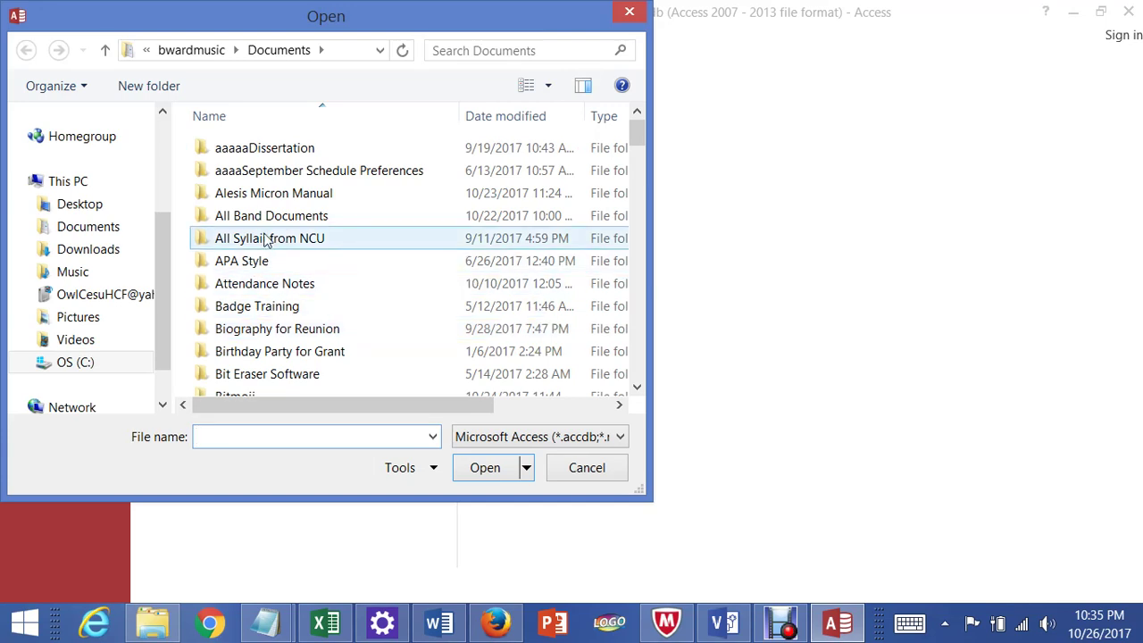
Sort the Documents folder by date modified and by name to look for the database file.
{"action": "left_click", "coordinate": [508, 123]}
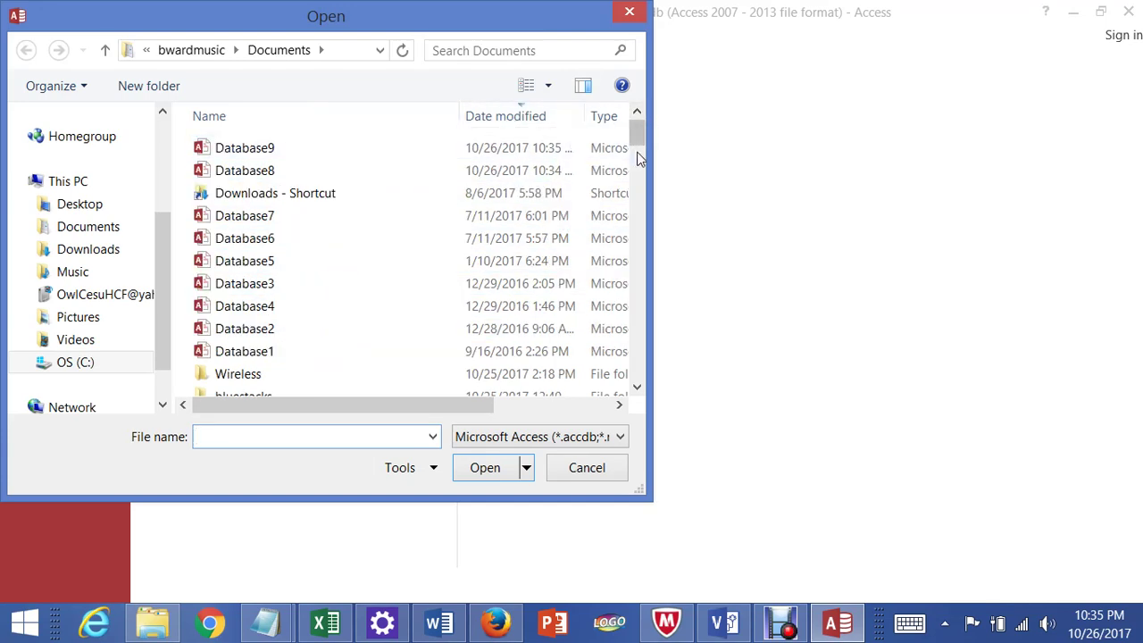
{"action": "scroll", "coordinate": [645, 141], "scroll_direction": "down", "scroll_amount": 3}
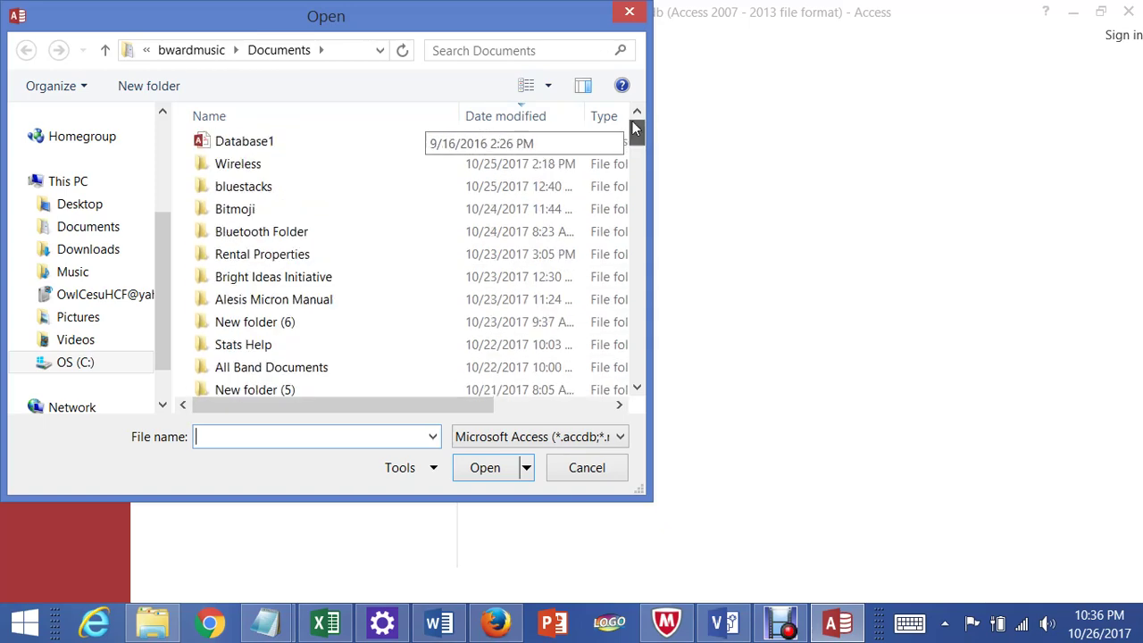
{"action": "scroll", "coordinate": [632, 125], "scroll_direction": "up", "scroll_amount": 3}
{"action": "left_click", "coordinate": [273, 125]}
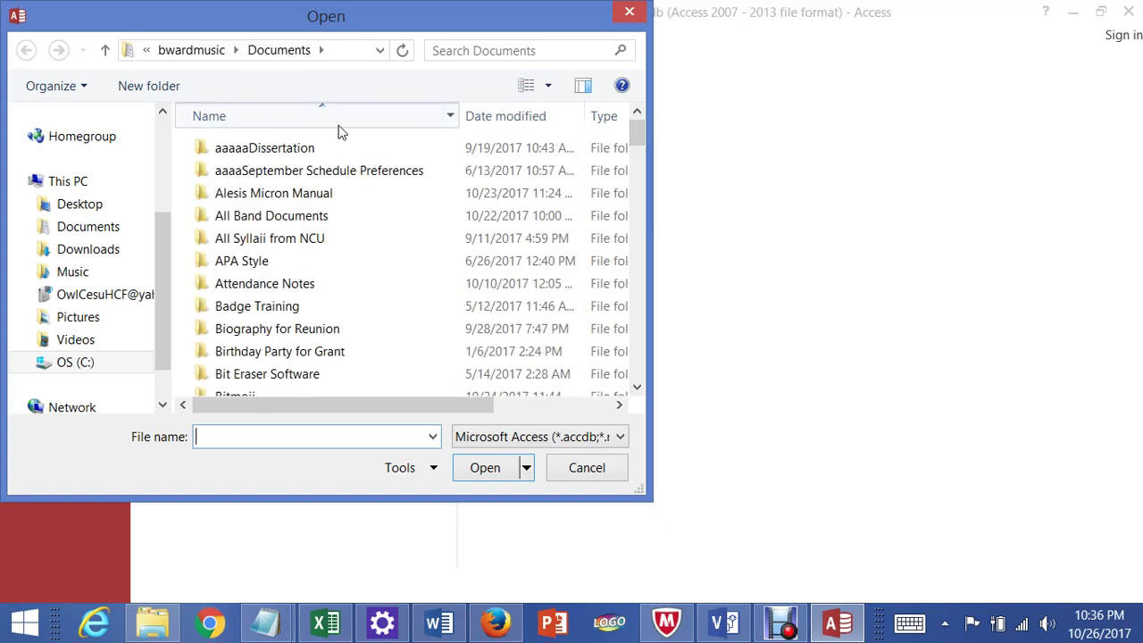
{"action": "left_click", "coordinate": [341, 125]}
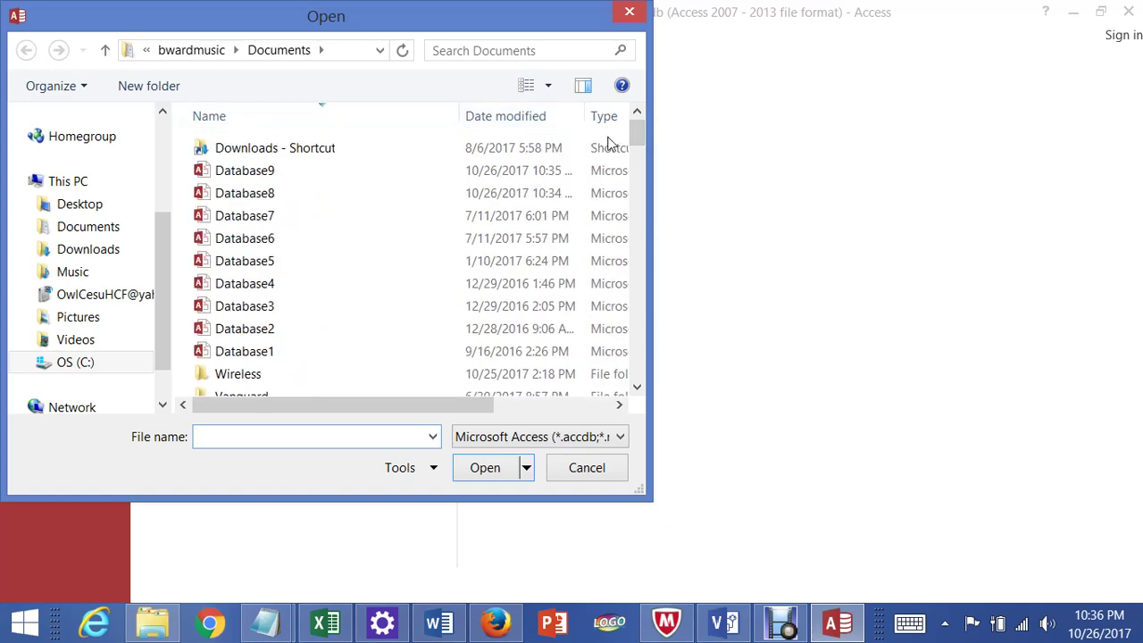
{"action": "left_click", "coordinate": [345, 122]}
{"action": "left_click_drag", "start_coordinate": [632, 147], "coordinate": [653, 105]}
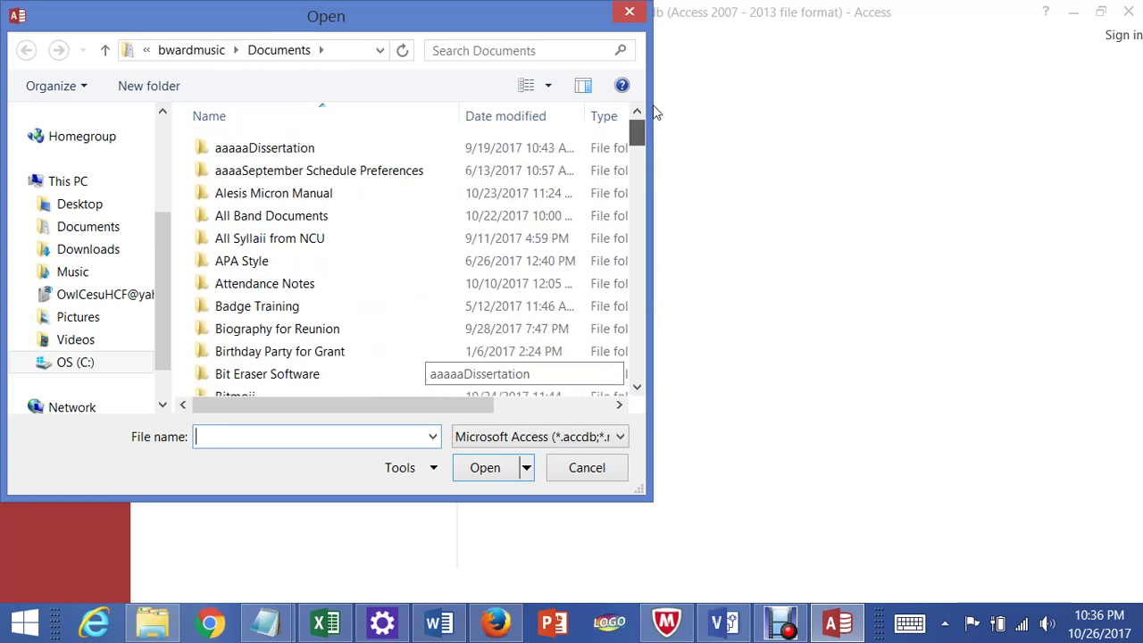
Open the Lab1_Nwind database from the Desktop folder.
{"action": "left_click", "coordinate": [99, 204]}
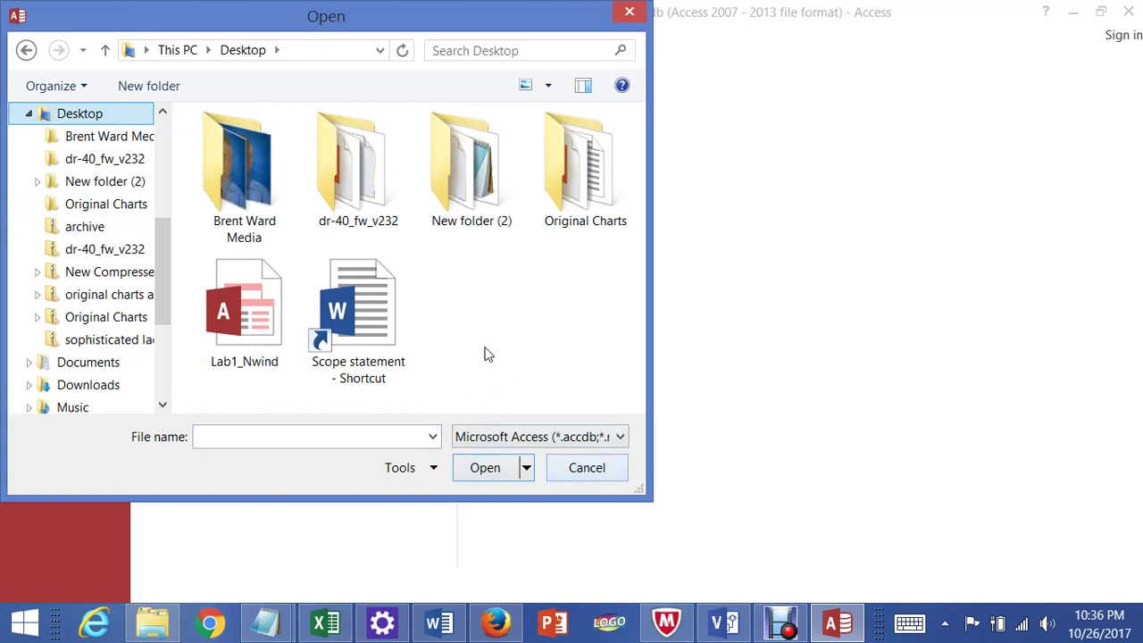
{"action": "left_click", "coordinate": [270, 314]}
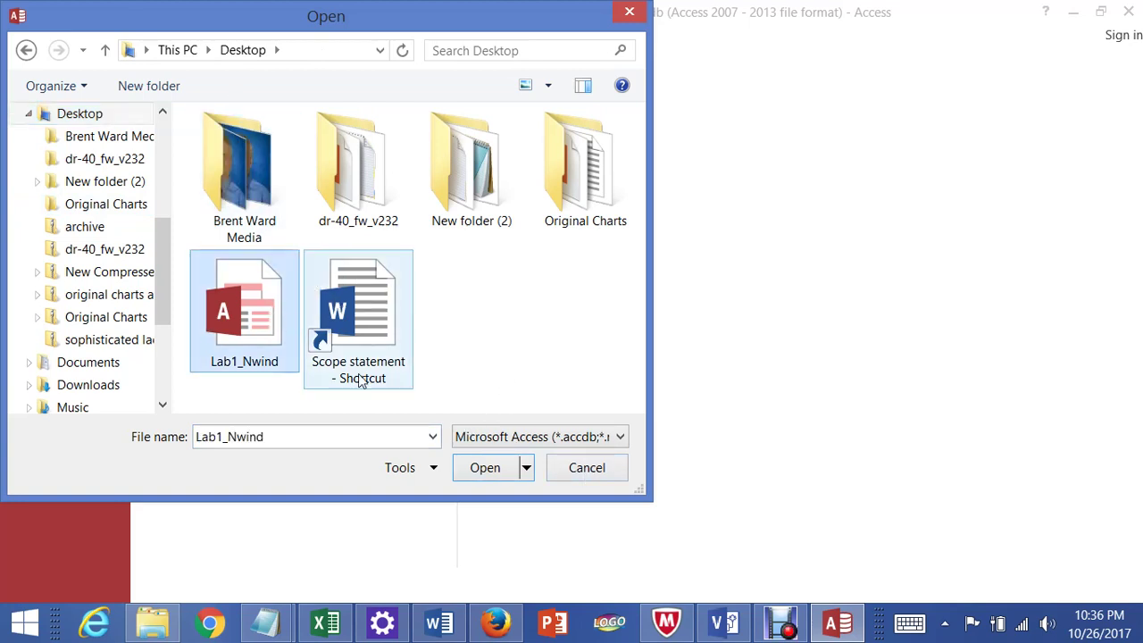
{"action": "left_click", "coordinate": [487, 474]}
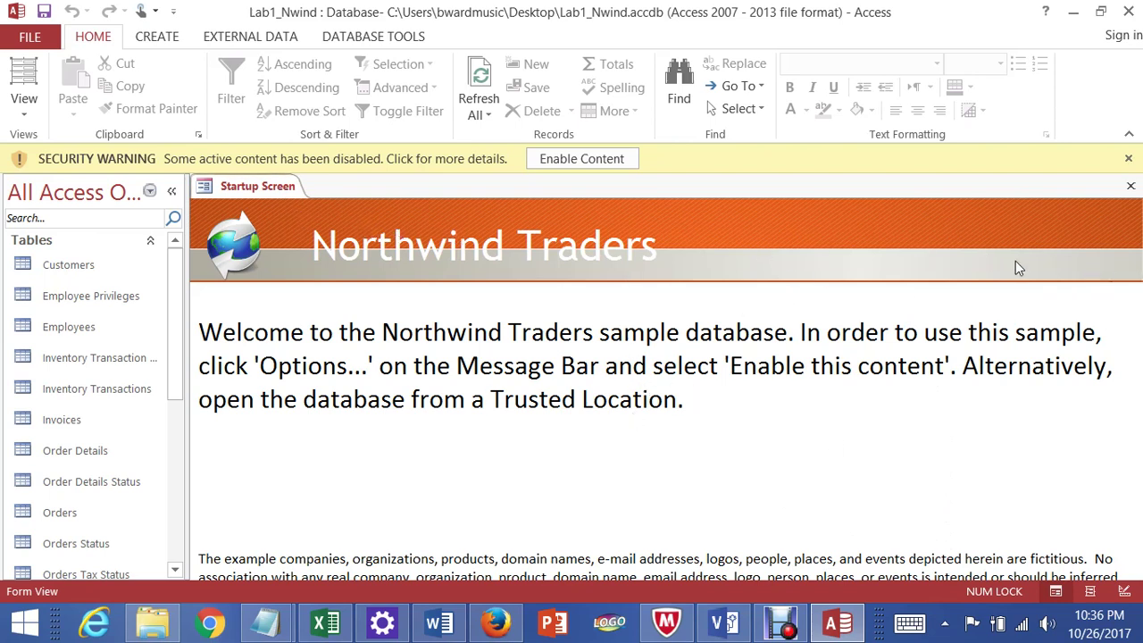
Enable the database's active content, closing the Startup Screen and the Northwind login dialog.
{"action": "left_click", "coordinate": [1130, 187]}
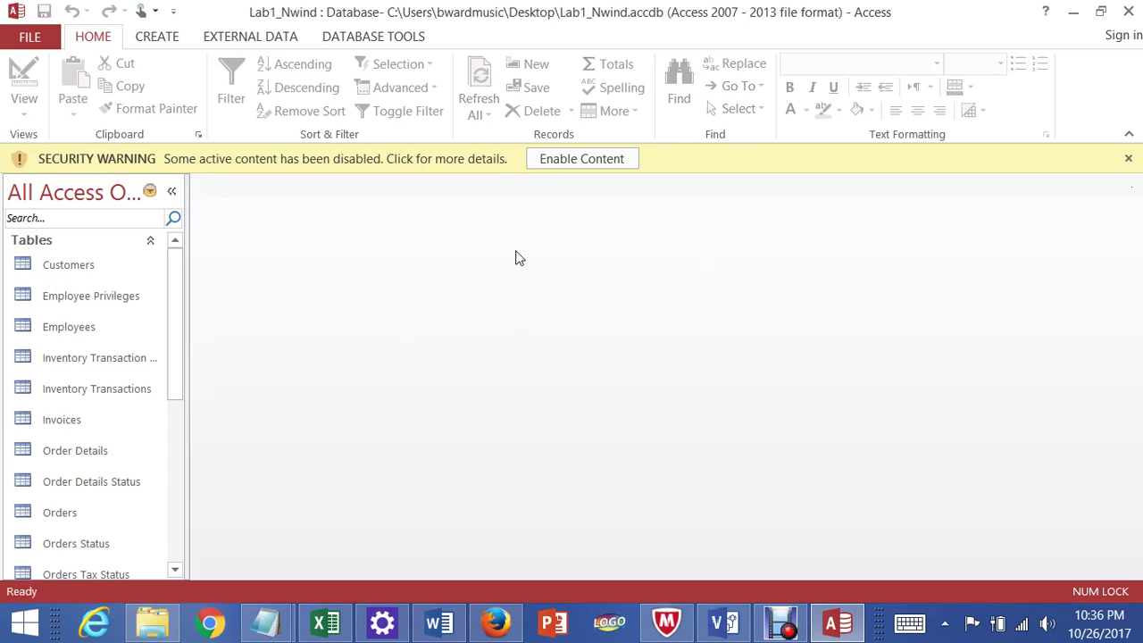
{"action": "left_click", "coordinate": [580, 159]}
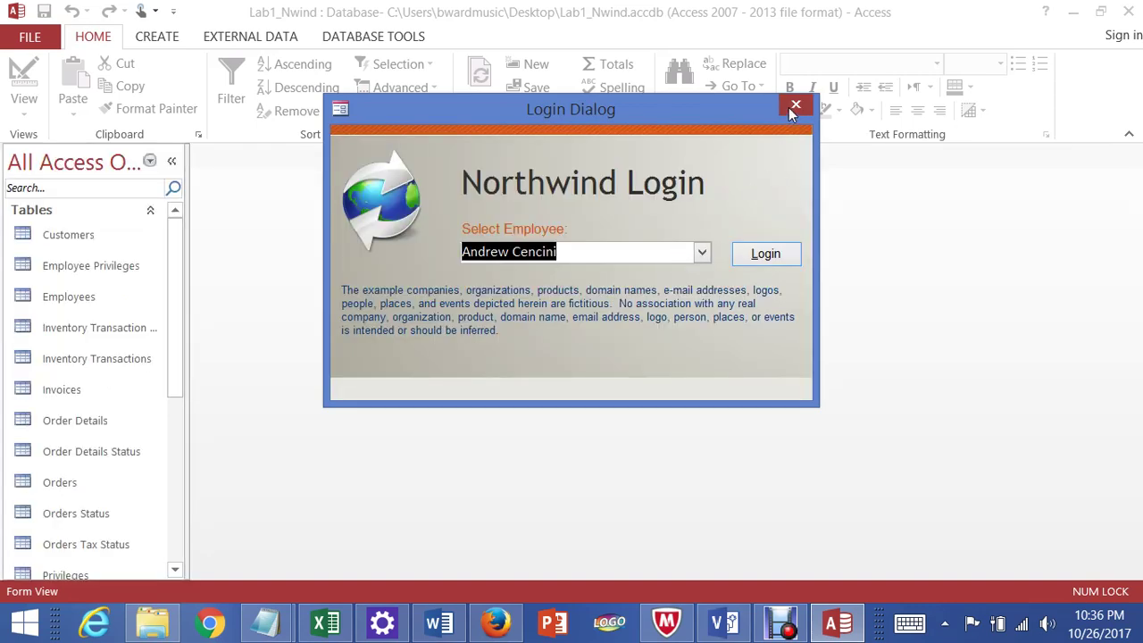
{"action": "left_click", "coordinate": [790, 109]}
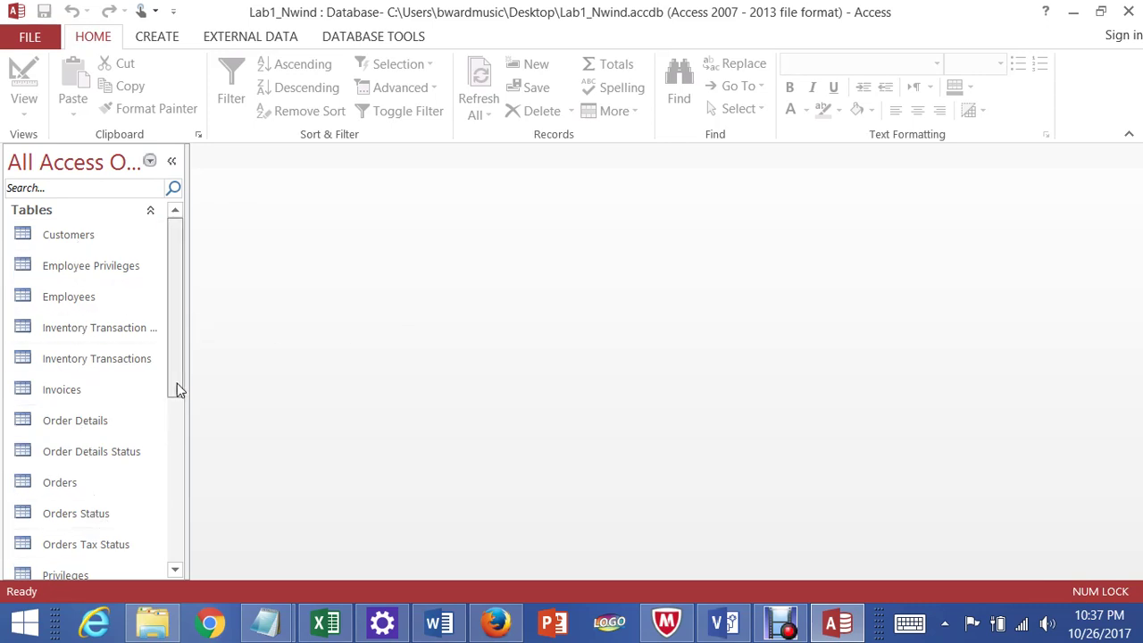
Filter the list of database objects to show only forms.
{"action": "left_click_drag", "start_coordinate": [176, 387], "coordinate": [179, 312]}
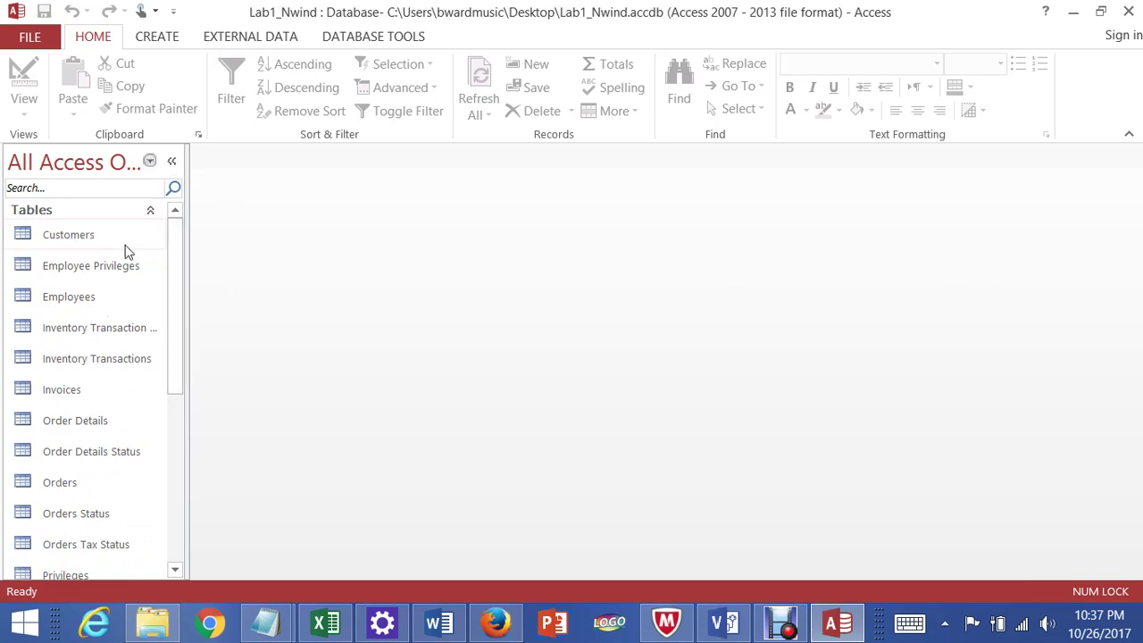
{"action": "left_click", "coordinate": [150, 165]}
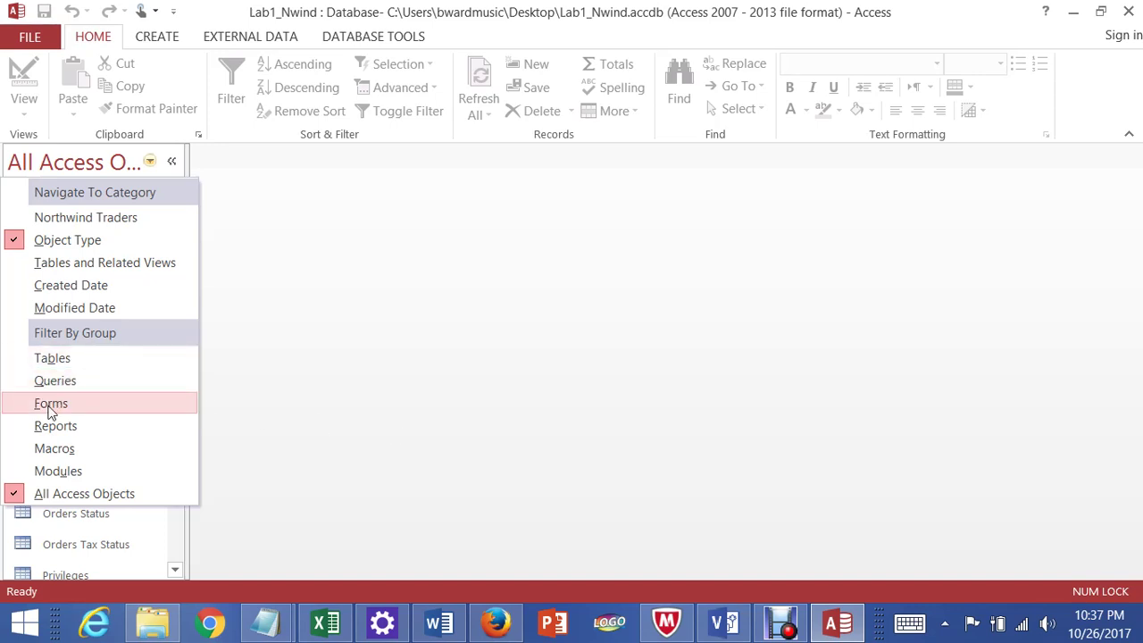
{"action": "left_click", "coordinate": [49, 404]}
{"action": "scroll", "coordinate": [13, 403], "scroll_direction": "down", "scroll_amount": 1}
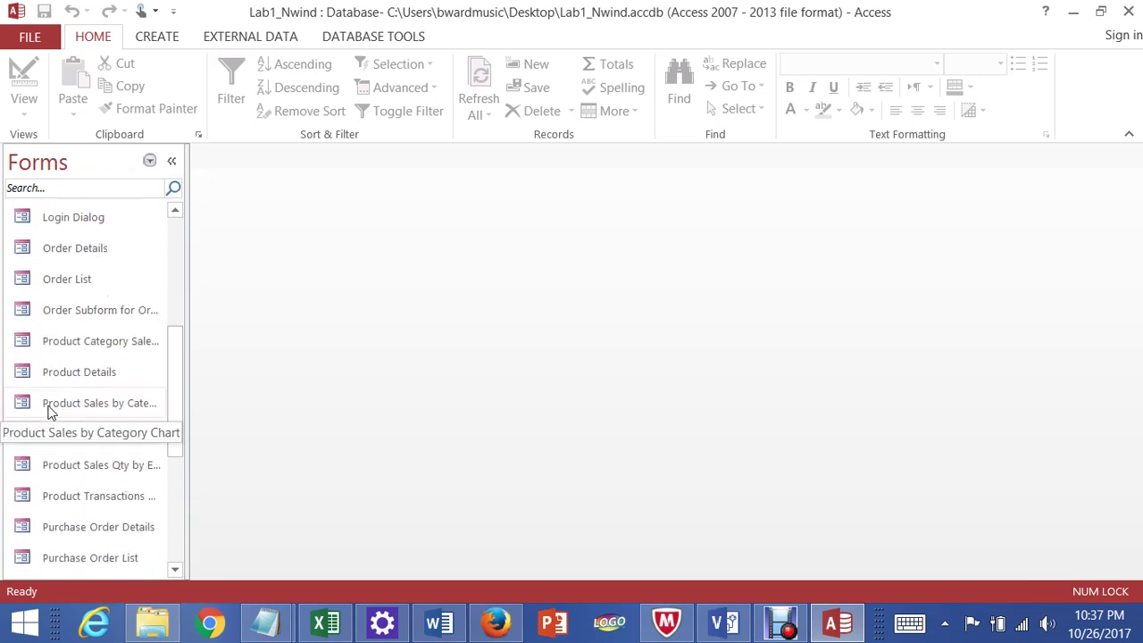
{"action": "scroll", "coordinate": [77, 324], "scroll_direction": "up", "scroll_amount": 1}
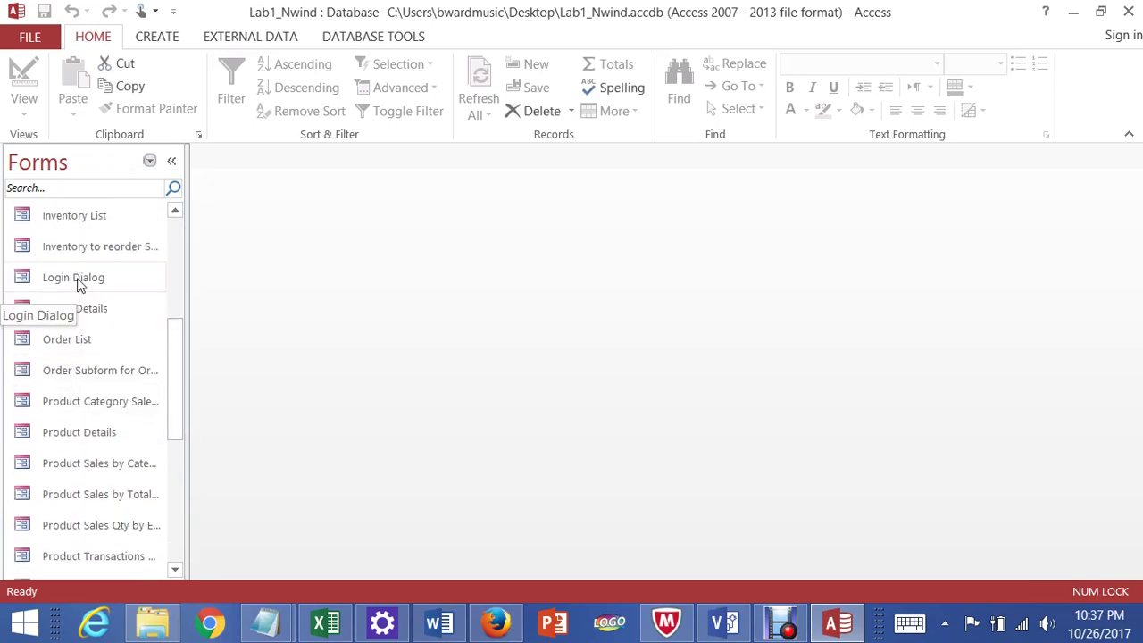
View the Login Dialog form and the Order Details form, closing each one.
{"action": "double_click", "coordinate": [77, 279]}
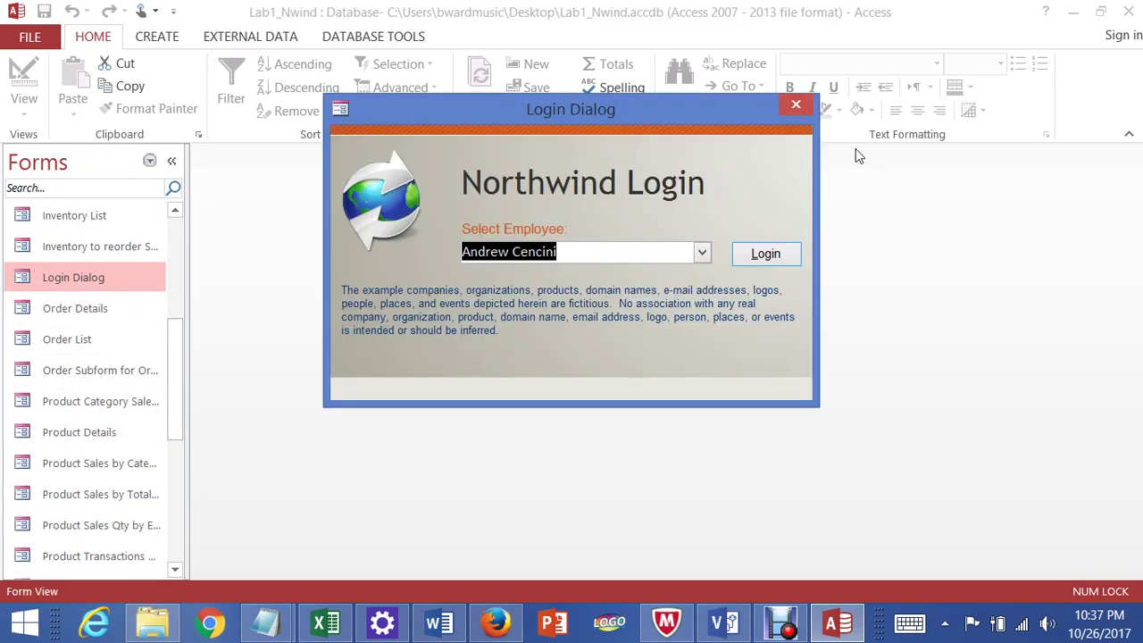
{"action": "left_click", "coordinate": [797, 109]}
{"action": "left_click", "coordinate": [80, 311]}
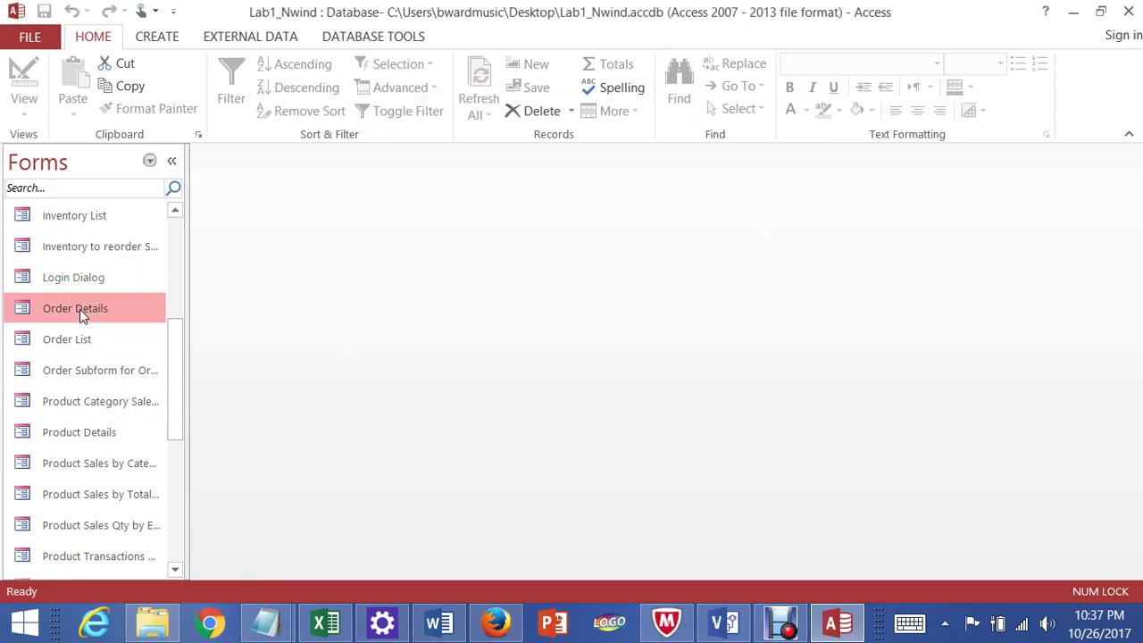
{"action": "double_click", "coordinate": [79, 309]}
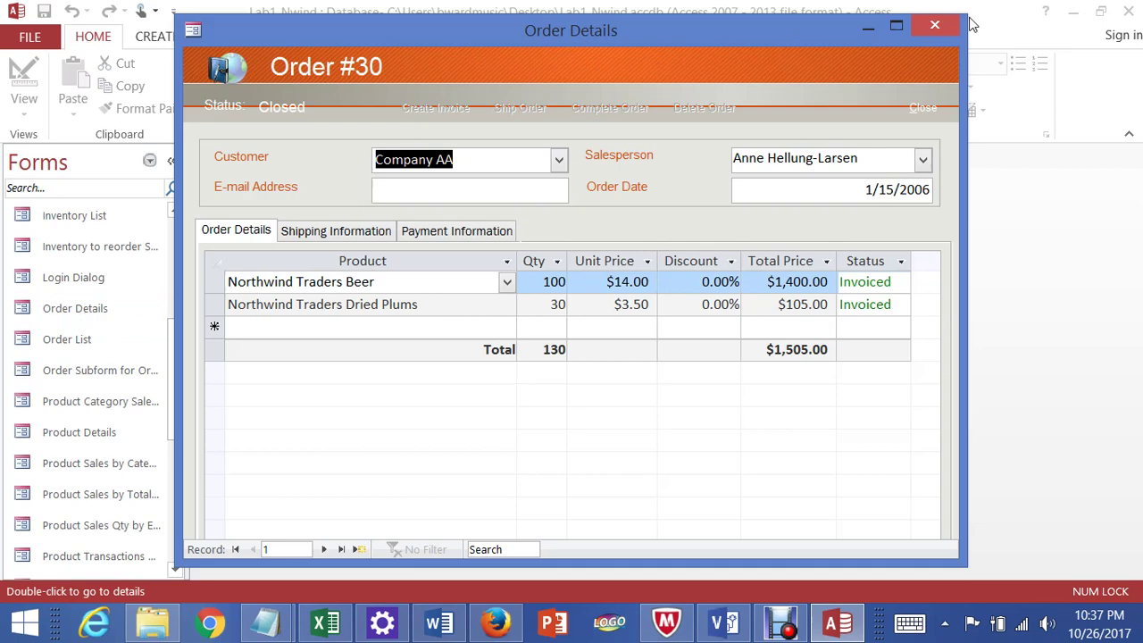
{"action": "left_click", "coordinate": [935, 25]}
Filter the database objects to show only reports and try to open the Invoice report.
{"action": "left_click", "coordinate": [149, 161]}
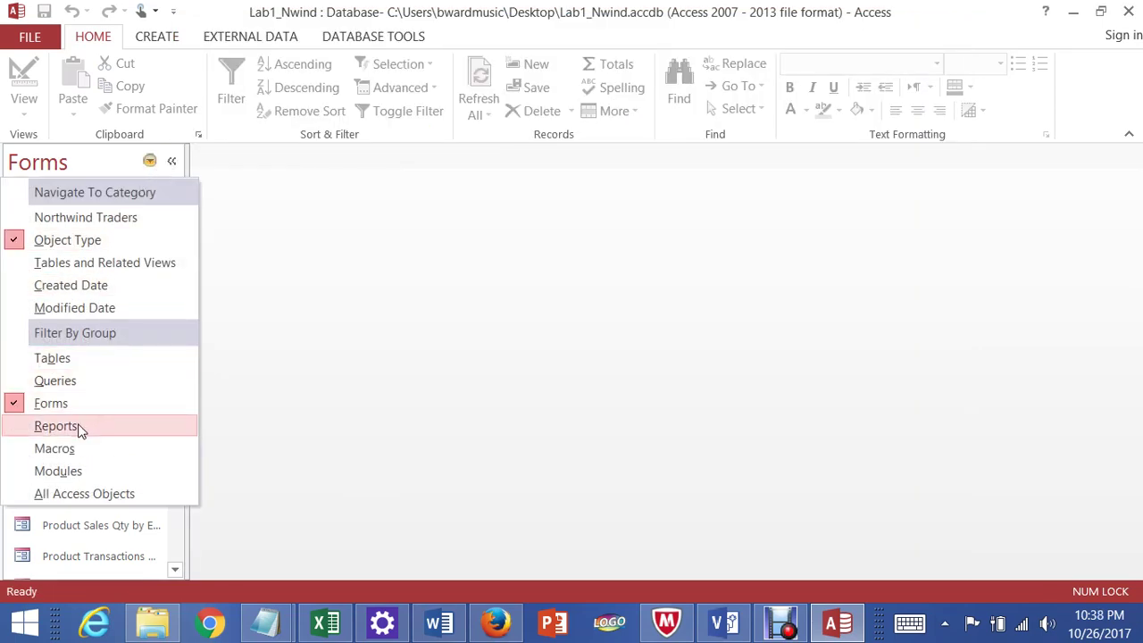
{"action": "left_click", "coordinate": [79, 428]}
{"action": "left_click", "coordinate": [64, 346]}
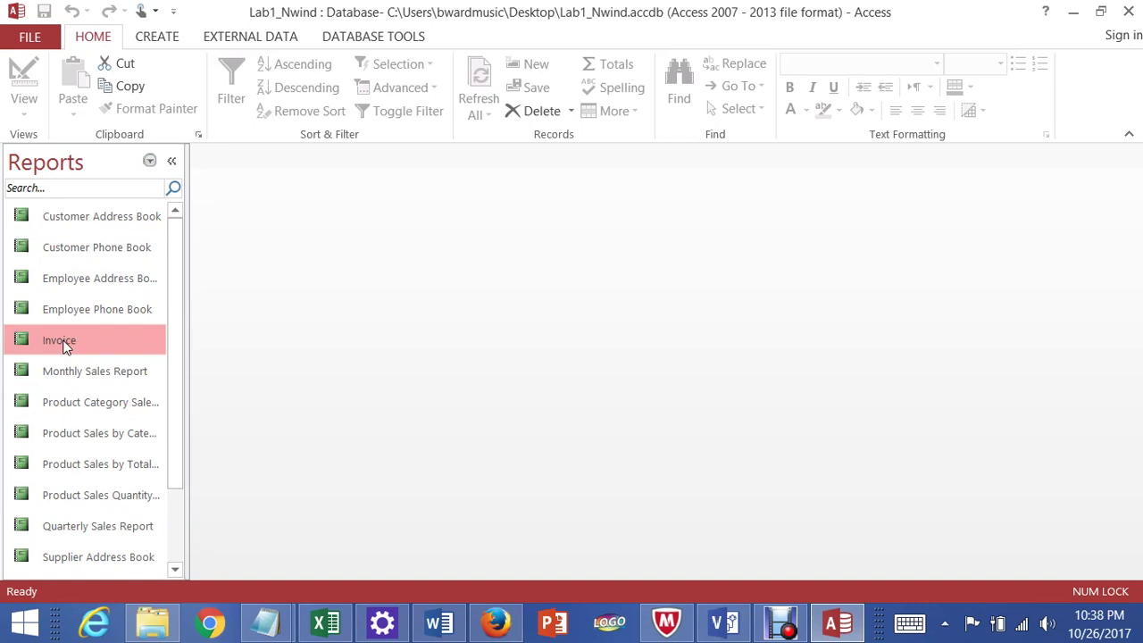
{"action": "double_click", "coordinate": [64, 346]}
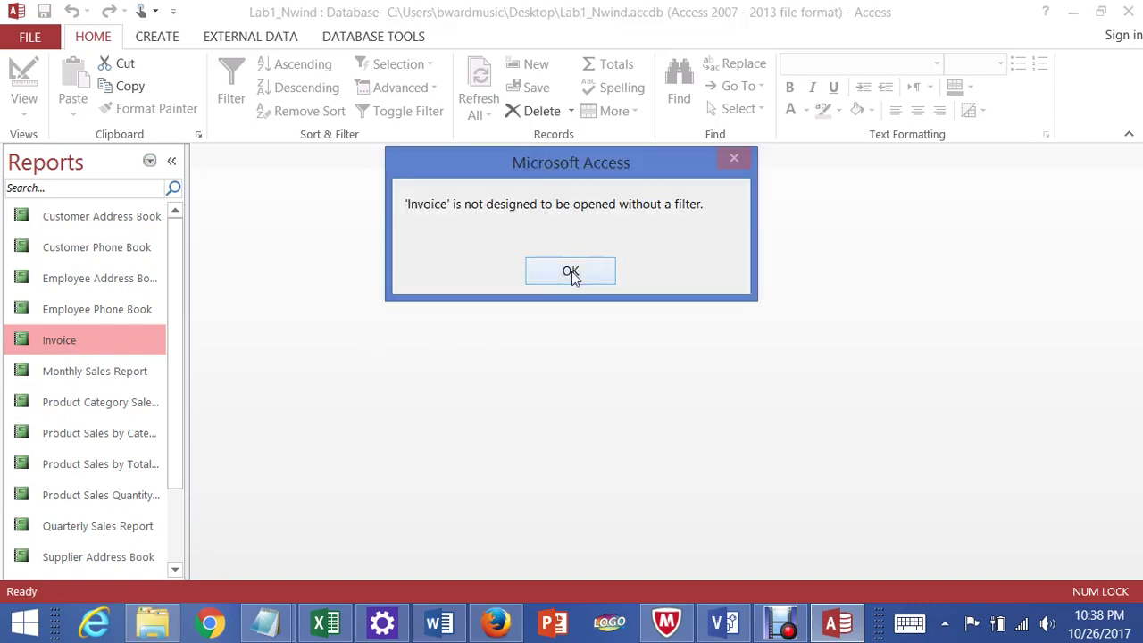
{"action": "left_click", "coordinate": [571, 273]}
Open the Employee Phone Book report and look through its entries.
{"action": "left_click", "coordinate": [97, 311]}
{"action": "double_click", "coordinate": [95, 309]}
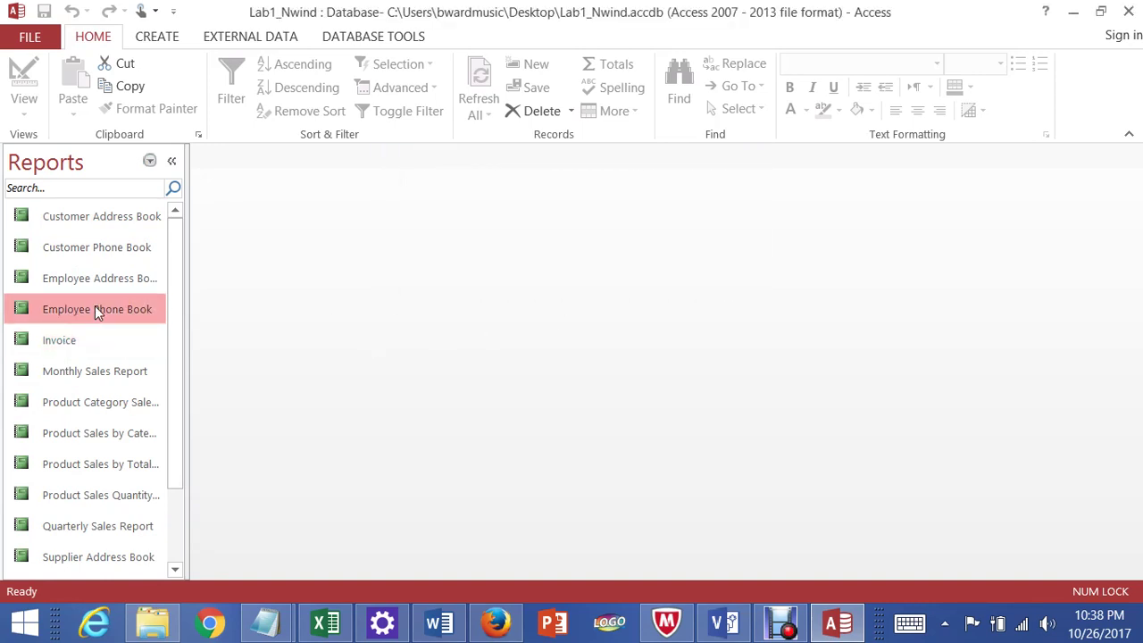
{"action": "scroll", "coordinate": [639, 322], "scroll_direction": "down", "scroll_amount": 5}
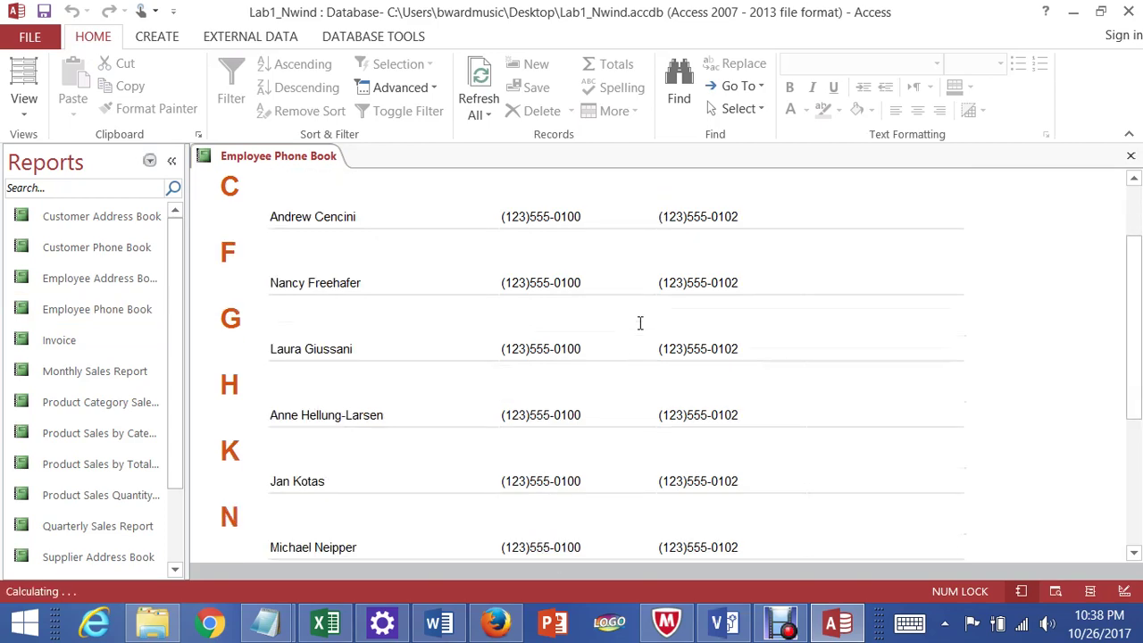
{"action": "scroll", "coordinate": [639, 322], "scroll_direction": "up", "scroll_amount": 4}
{"action": "scroll", "coordinate": [639, 329], "scroll_direction": "up", "scroll_amount": 2}
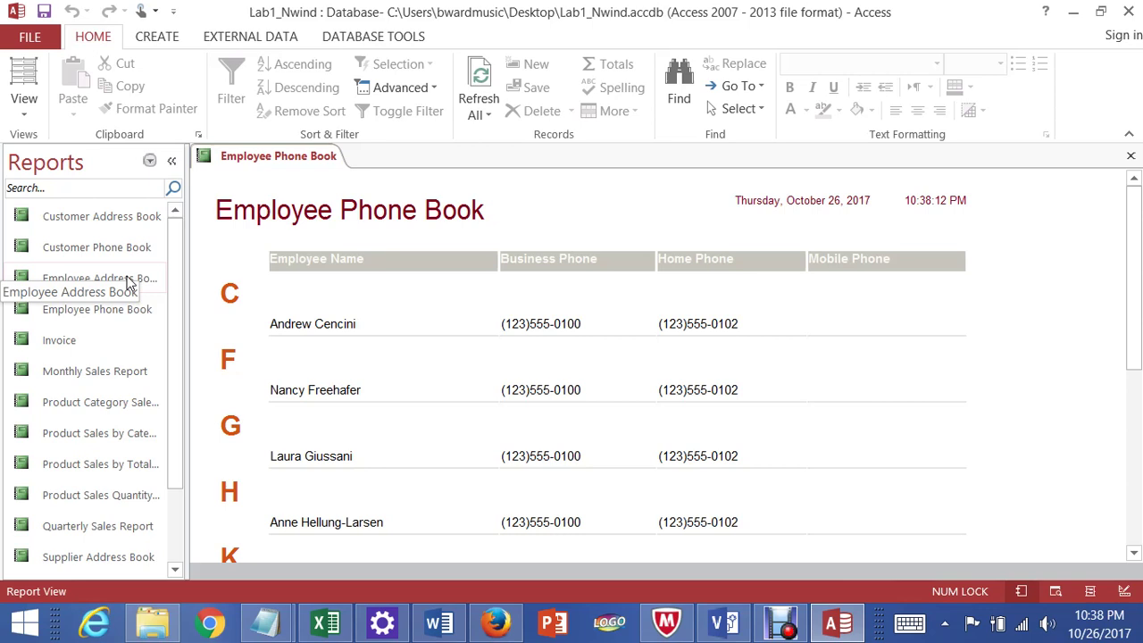
Collapse the Navigation Pane to its narrow bar and expand it again, repeating this once more.
{"action": "left_click", "coordinate": [149, 162]}
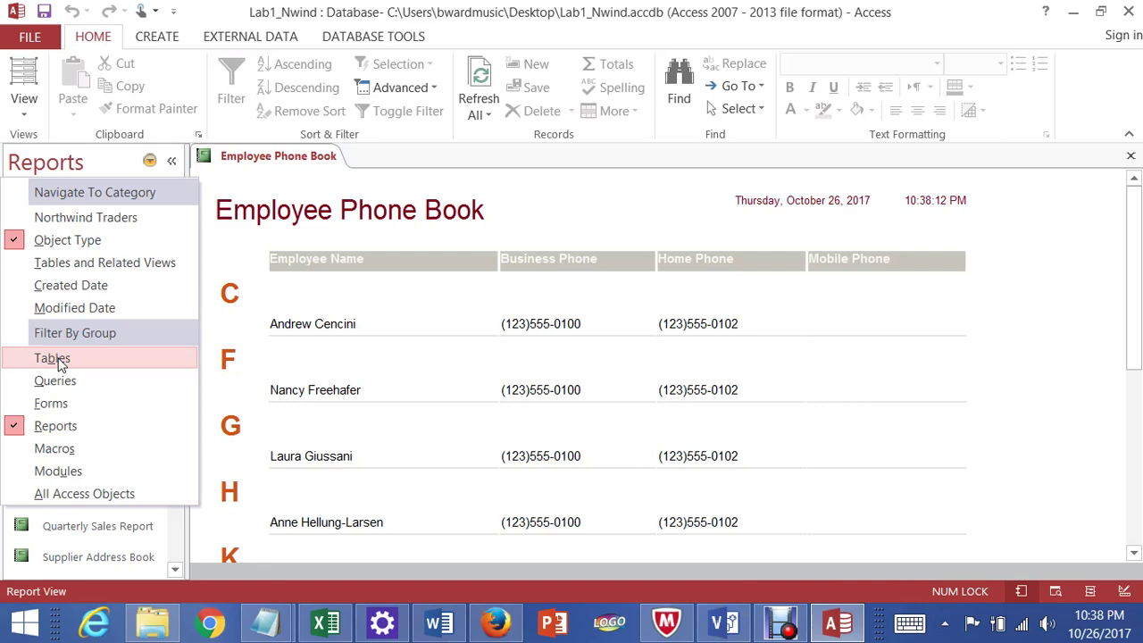
{"action": "left_click", "coordinate": [171, 160]}
{"action": "left_click", "coordinate": [13, 156]}
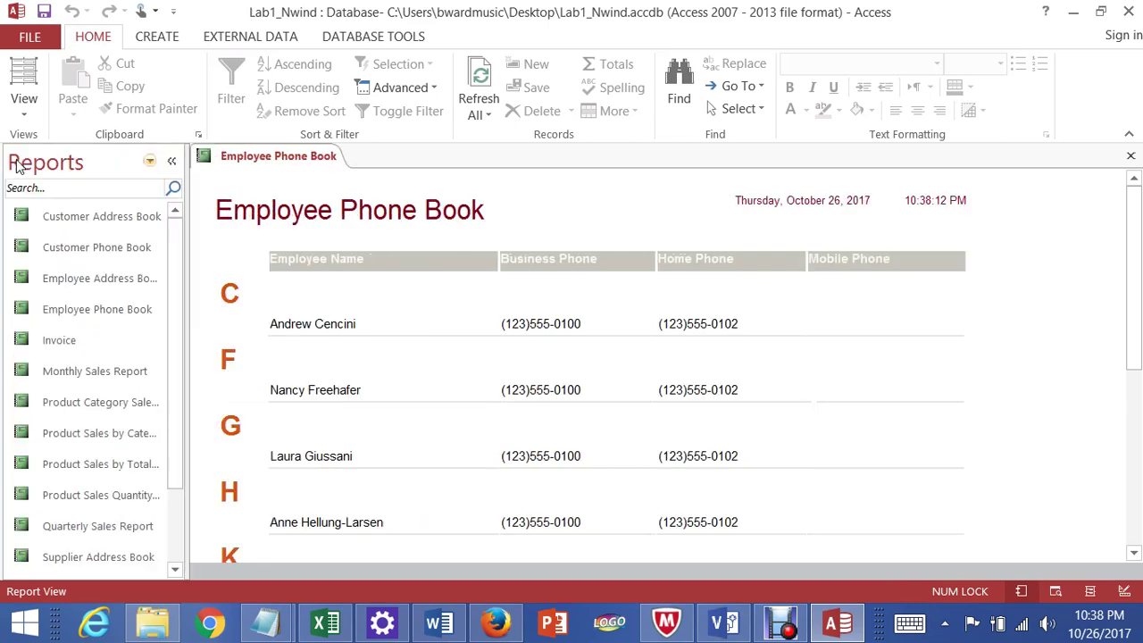
{"action": "left_click", "coordinate": [171, 160]}
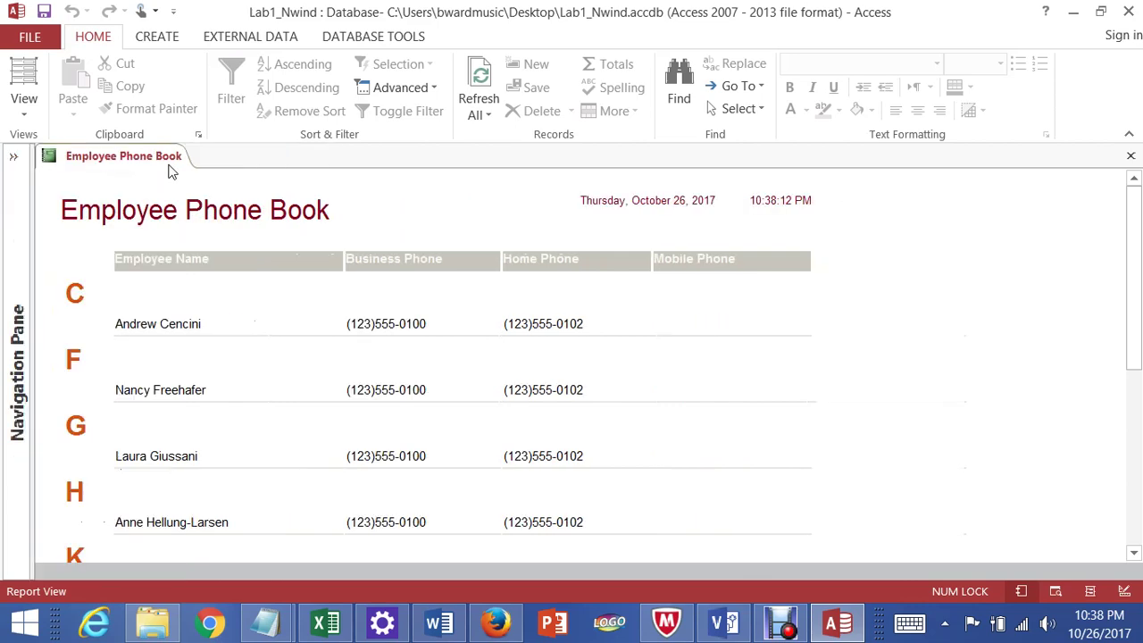
{"action": "left_click", "coordinate": [14, 156]}
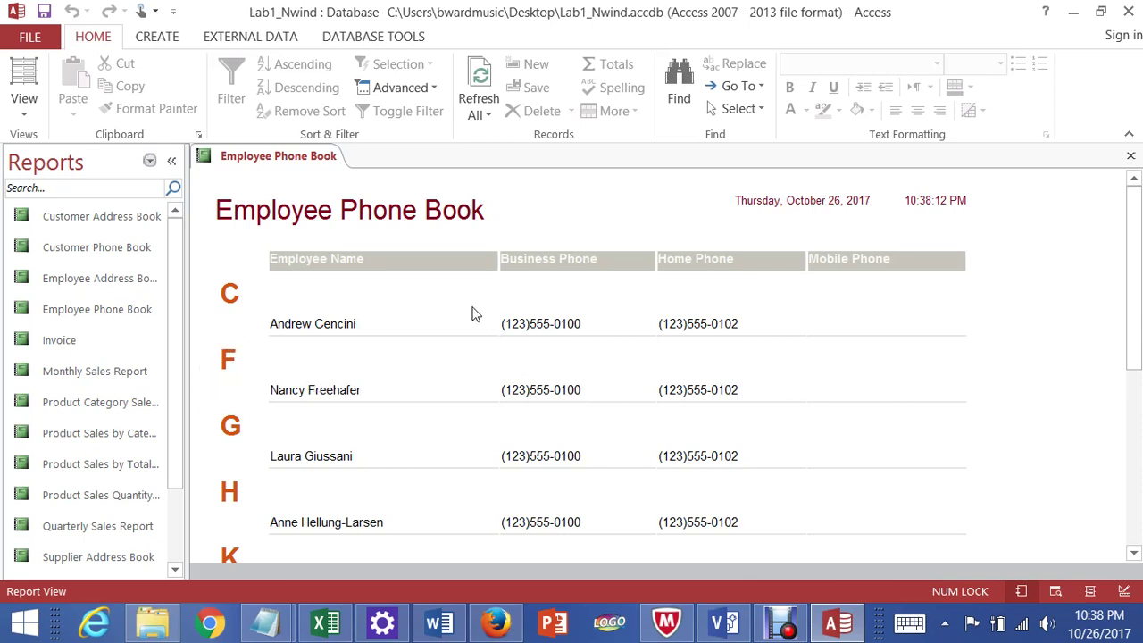
{"action": "left_click", "coordinate": [171, 161]}
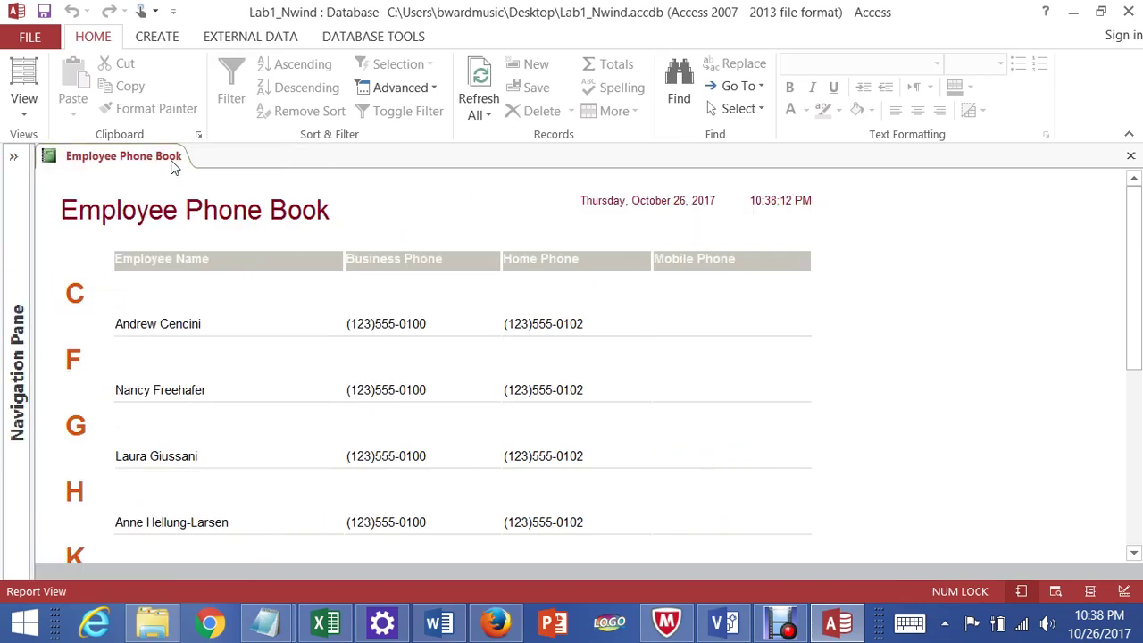
{"action": "left_click", "coordinate": [14, 158]}
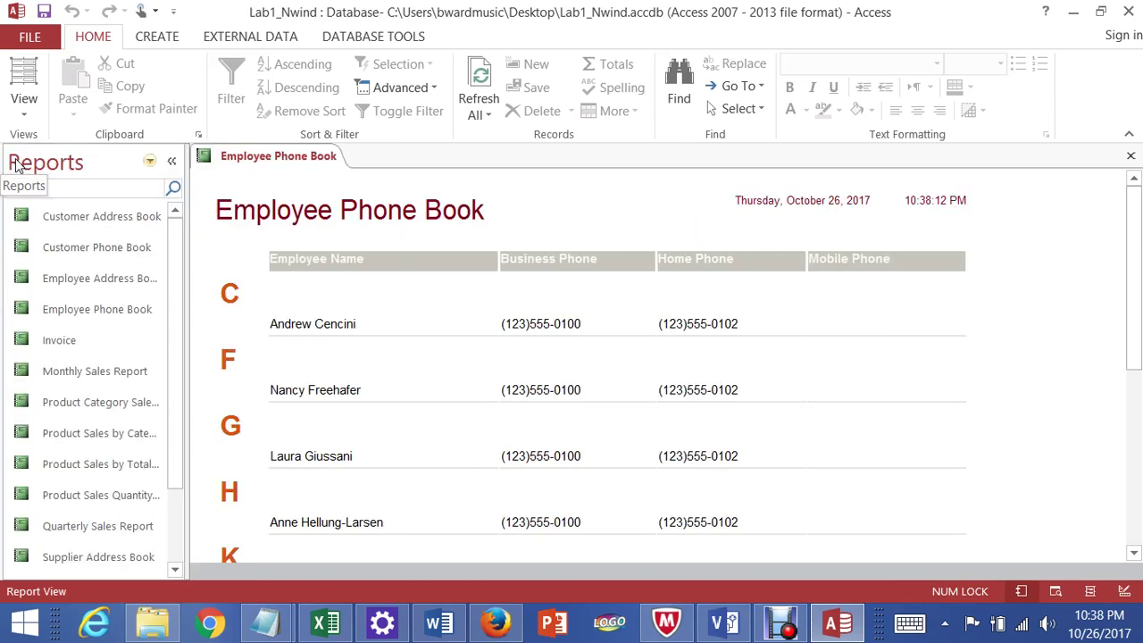
Filter the database objects to show only tables and open the Customers table.
{"action": "left_click", "coordinate": [149, 161]}
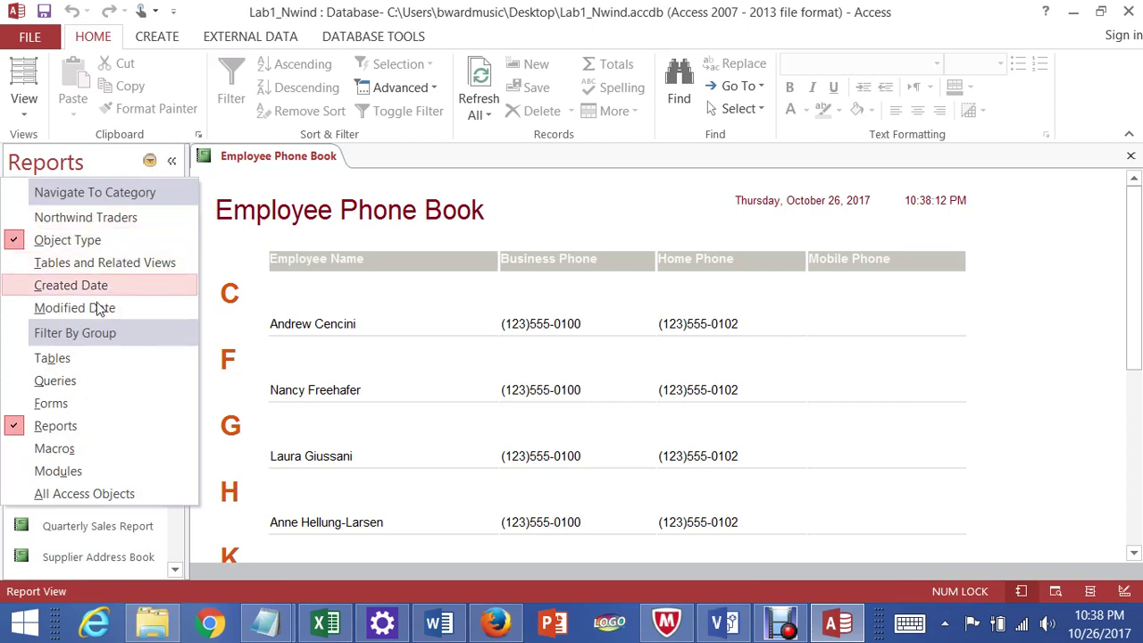
{"action": "left_click", "coordinate": [89, 358]}
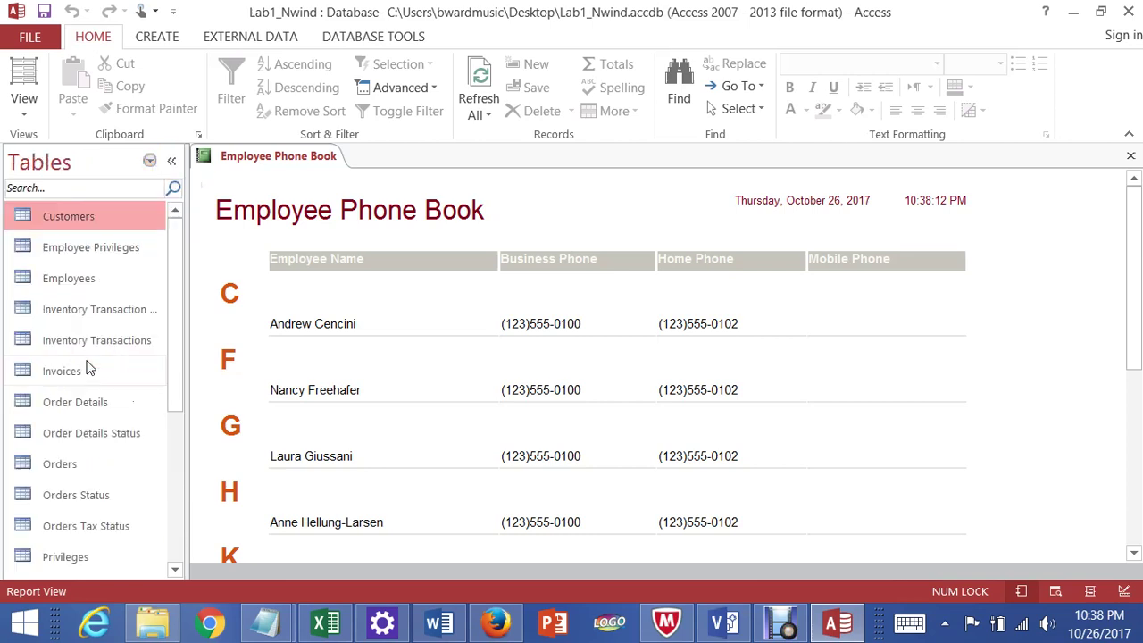
{"action": "double_click", "coordinate": [99, 227]}
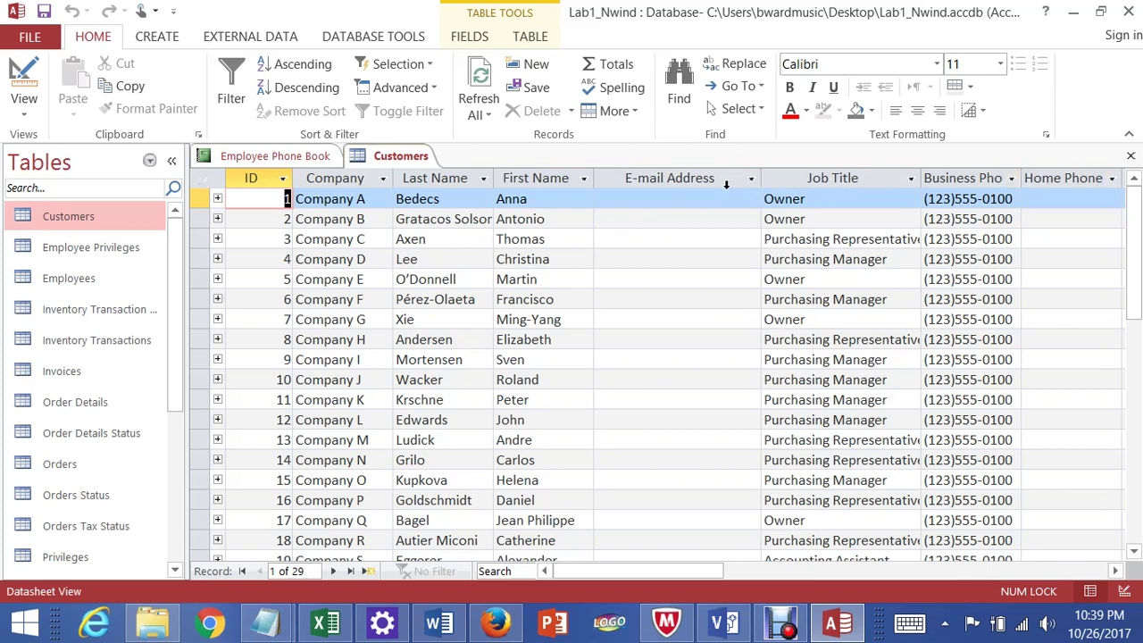
Filter the Customers table to the first non-blank name listed for the First Name column, and clear that column's filter.
{"action": "left_click", "coordinate": [581, 183]}
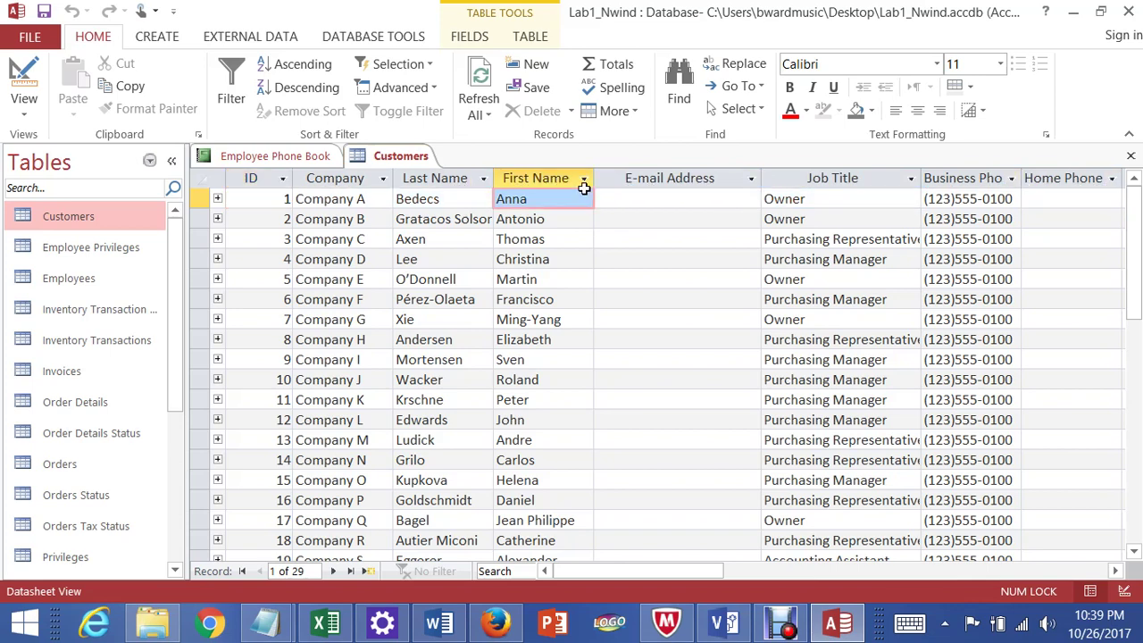
{"action": "left_click", "coordinate": [585, 182]}
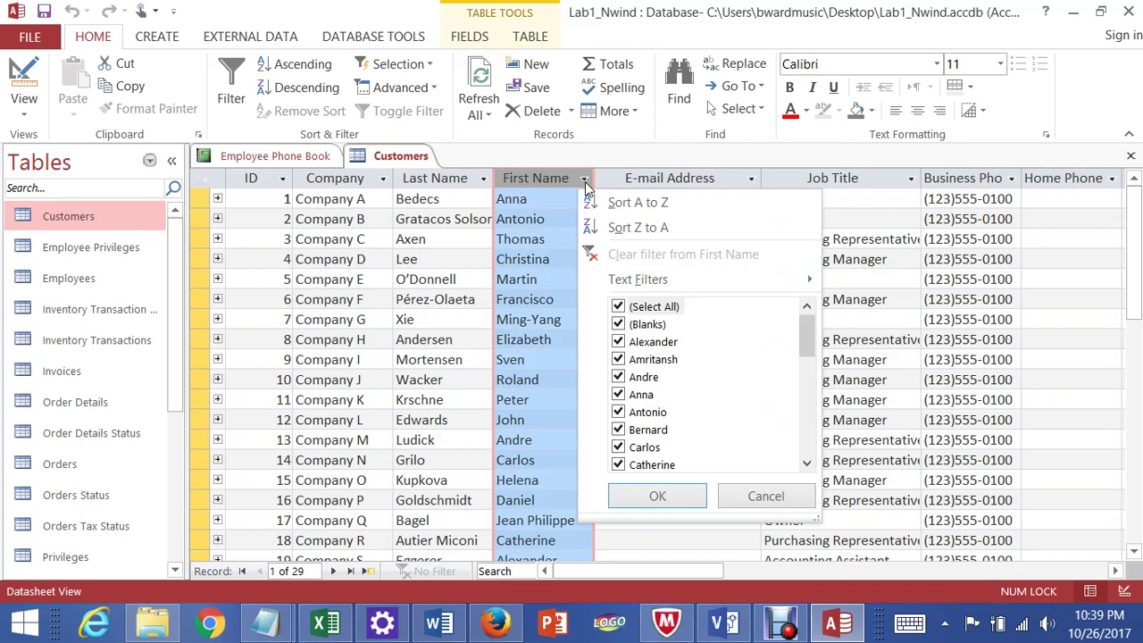
{"action": "left_click", "coordinate": [619, 307]}
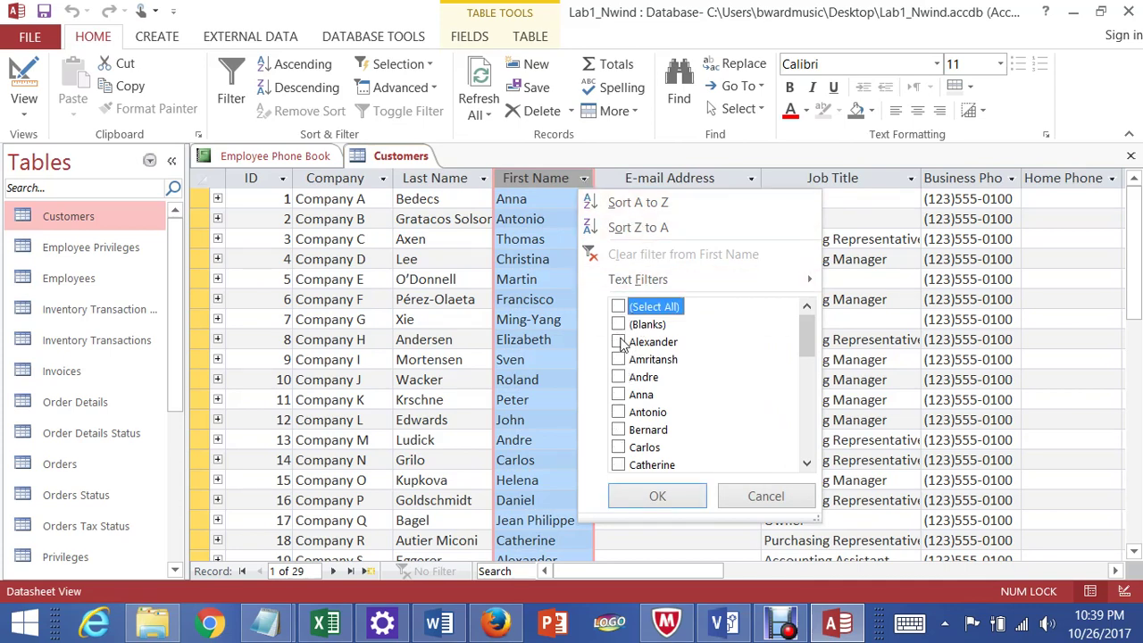
{"action": "left_click", "coordinate": [657, 496]}
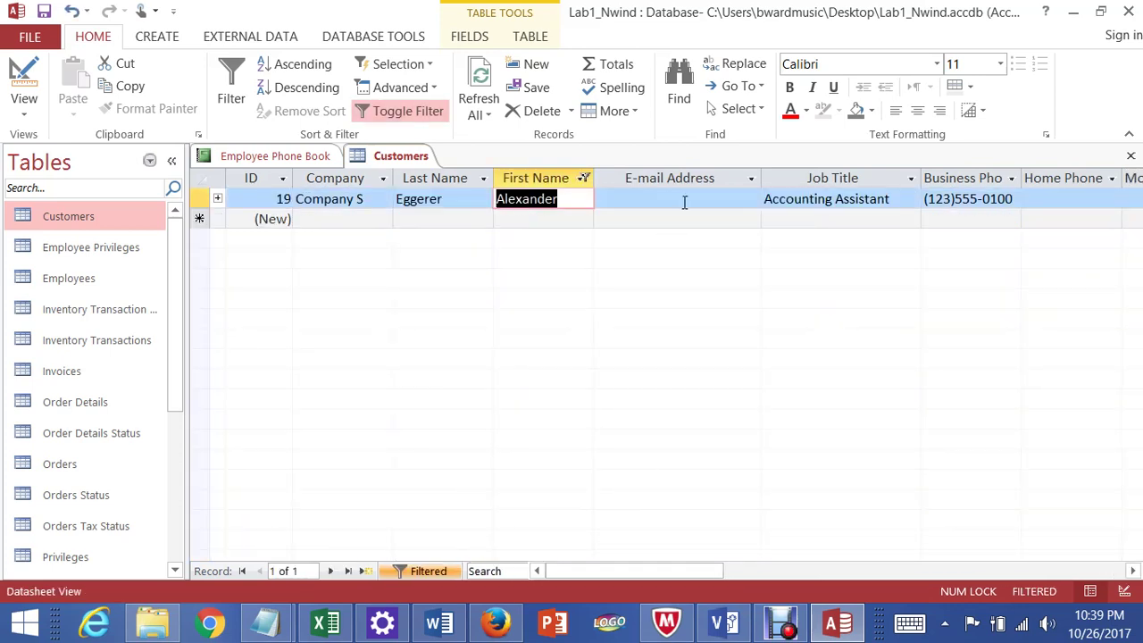
{"action": "left_click", "coordinate": [583, 179]}
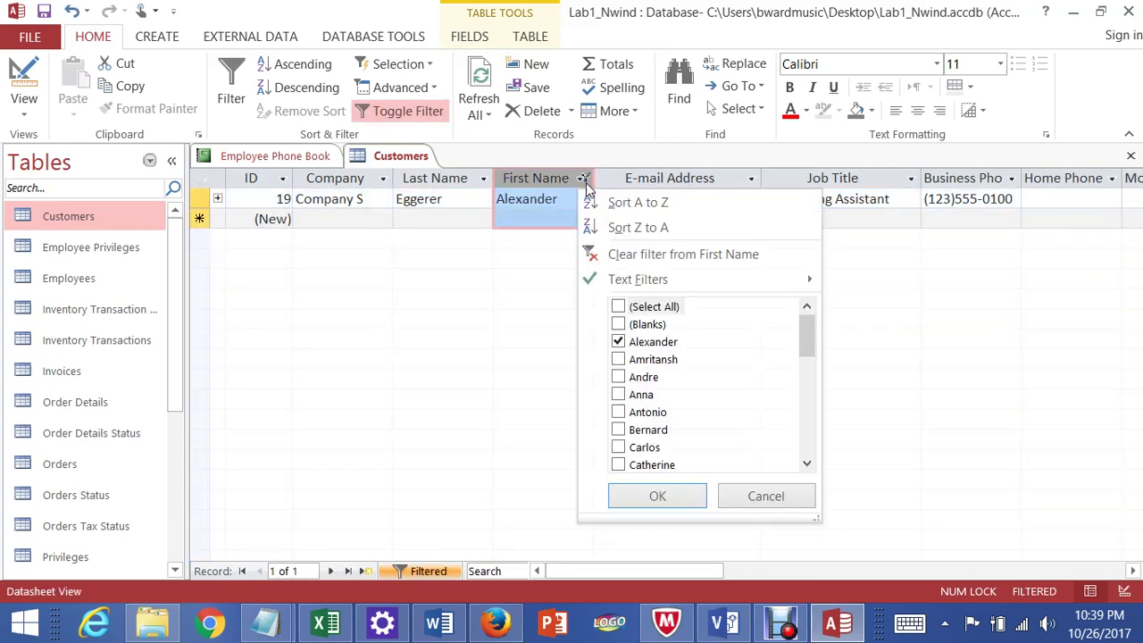
{"action": "left_click", "coordinate": [658, 255]}
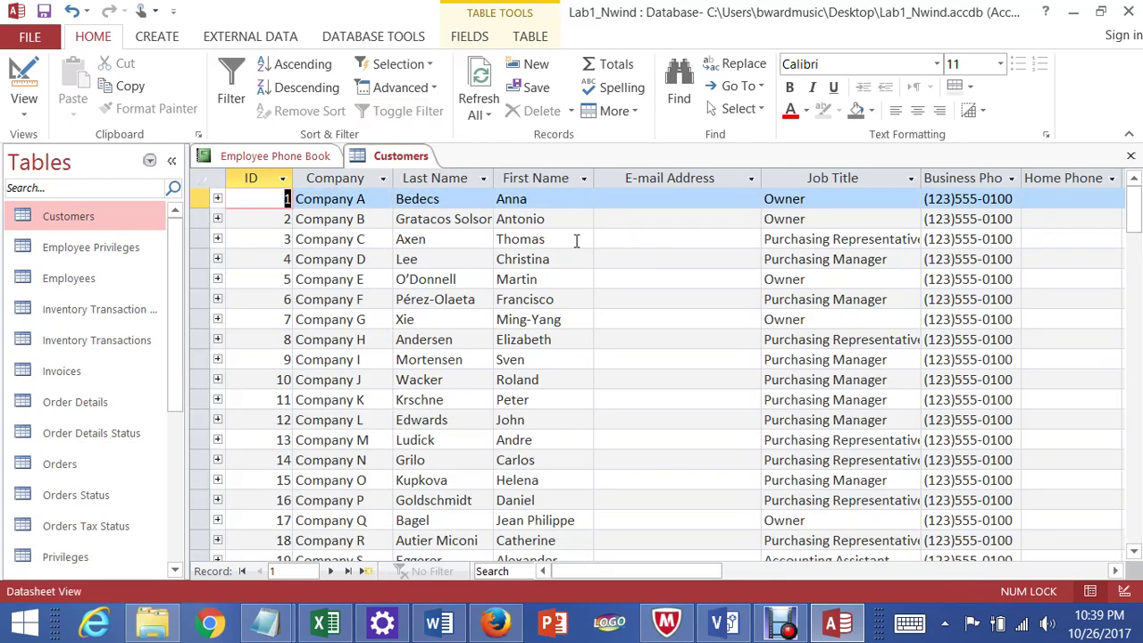
Filter the Job Title column of the Customers table to show only Accounting Assistant records.
{"action": "left_click_drag", "start_coordinate": [693, 574], "coordinate": [671, 563]}
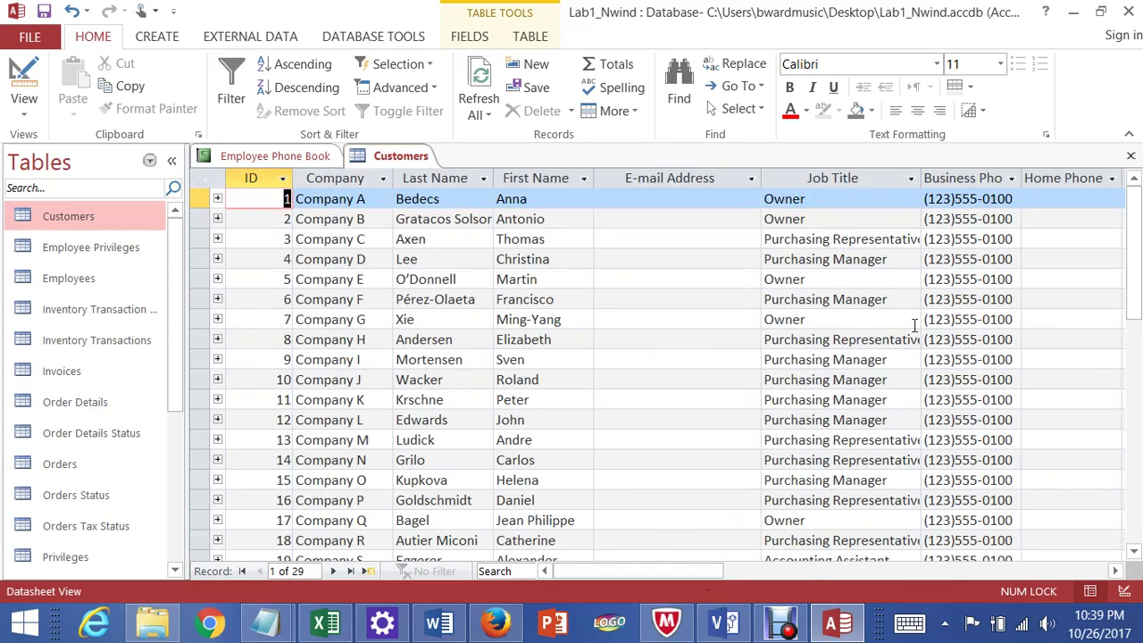
{"action": "left_click", "coordinate": [911, 179]}
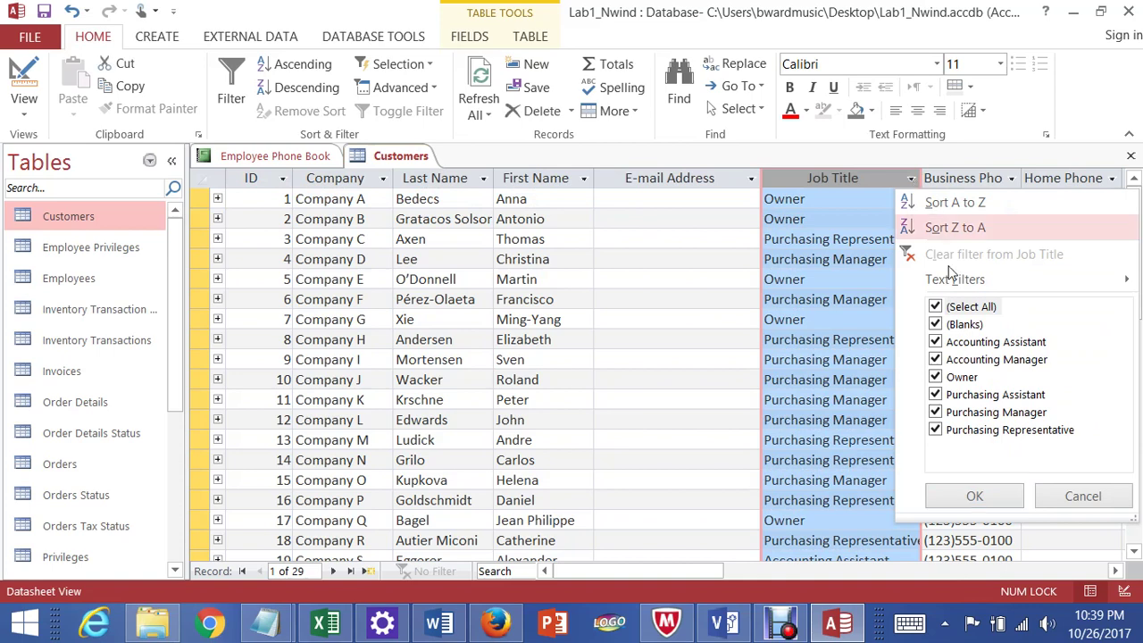
{"action": "left_click", "coordinate": [935, 307]}
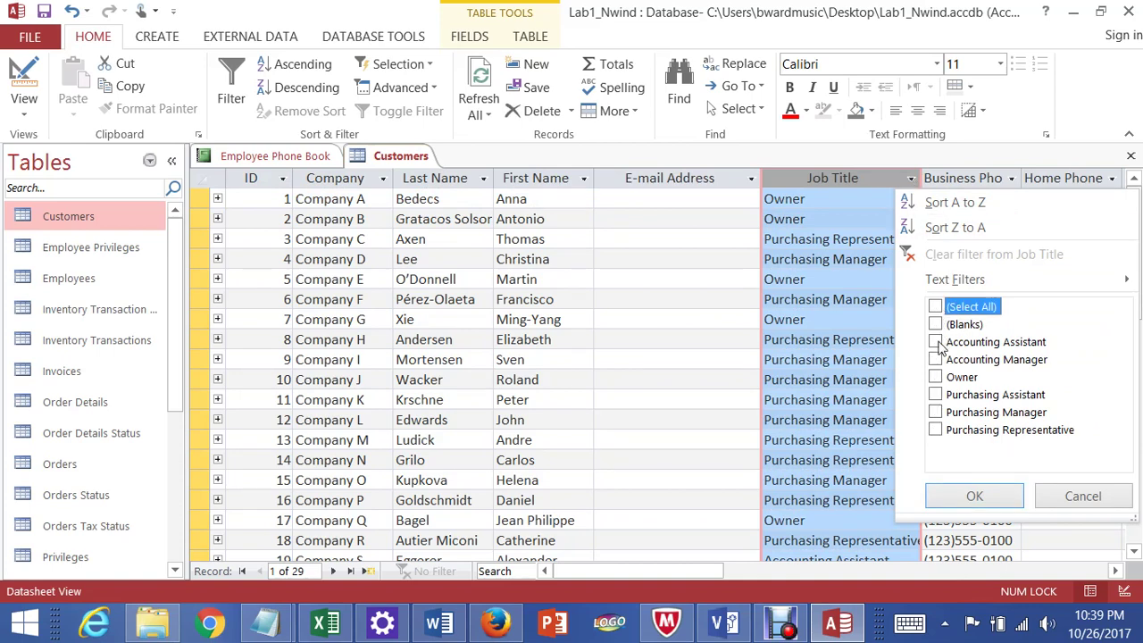
{"action": "left_click", "coordinate": [975, 497]}
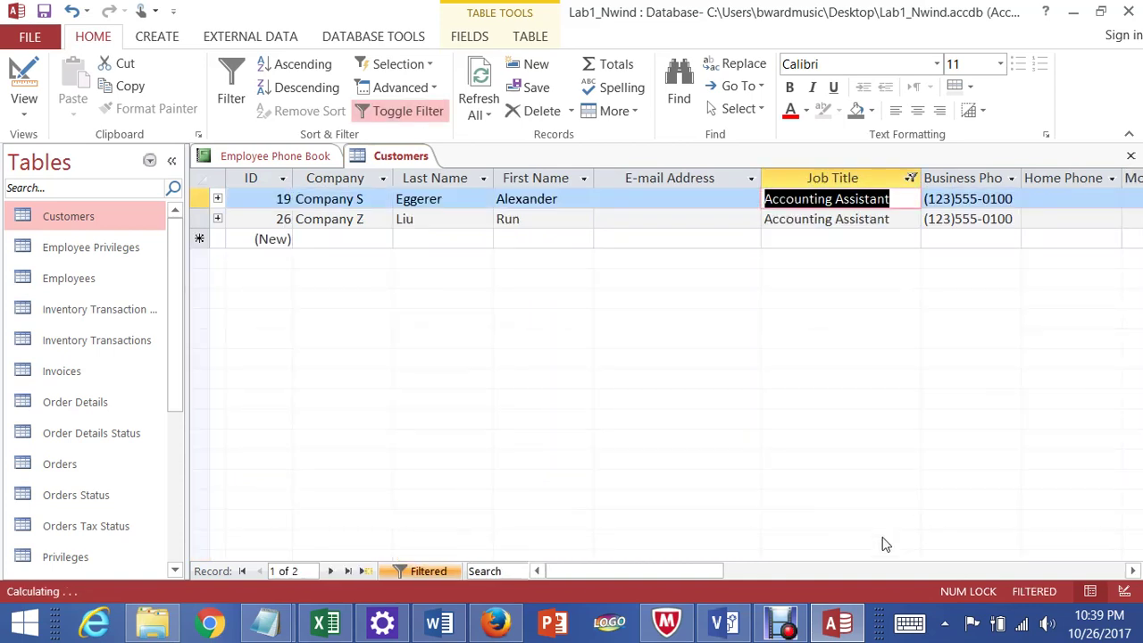
Narrow the filtered customer records to those with FL in the State/Province column.
{"action": "left_click_drag", "start_coordinate": [705, 572], "coordinate": [840, 575]}
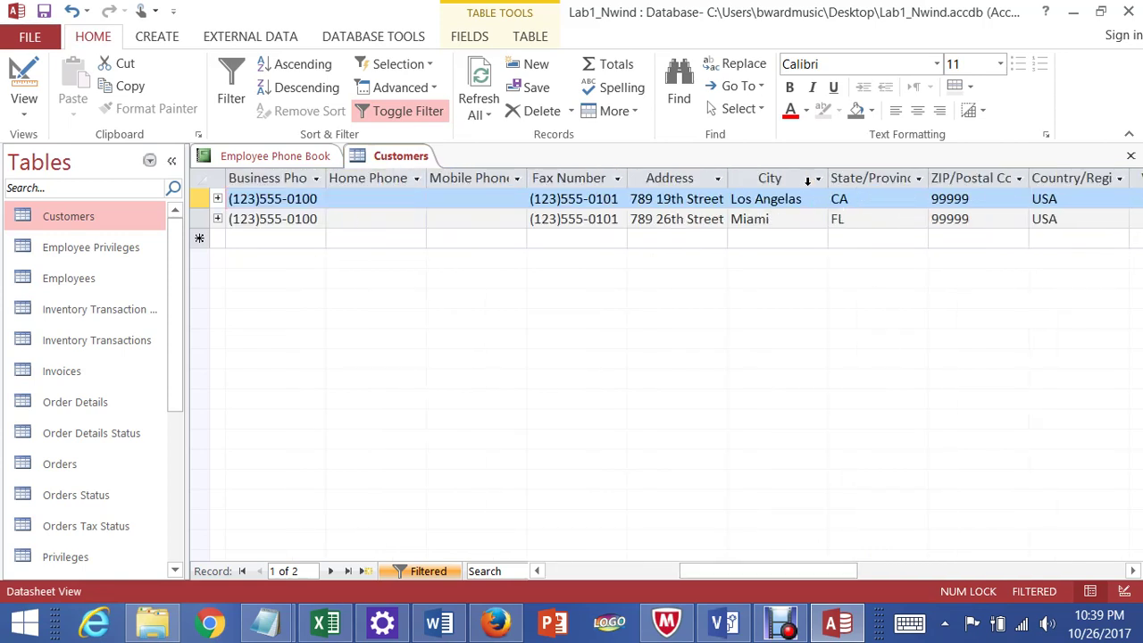
{"action": "left_click", "coordinate": [917, 180]}
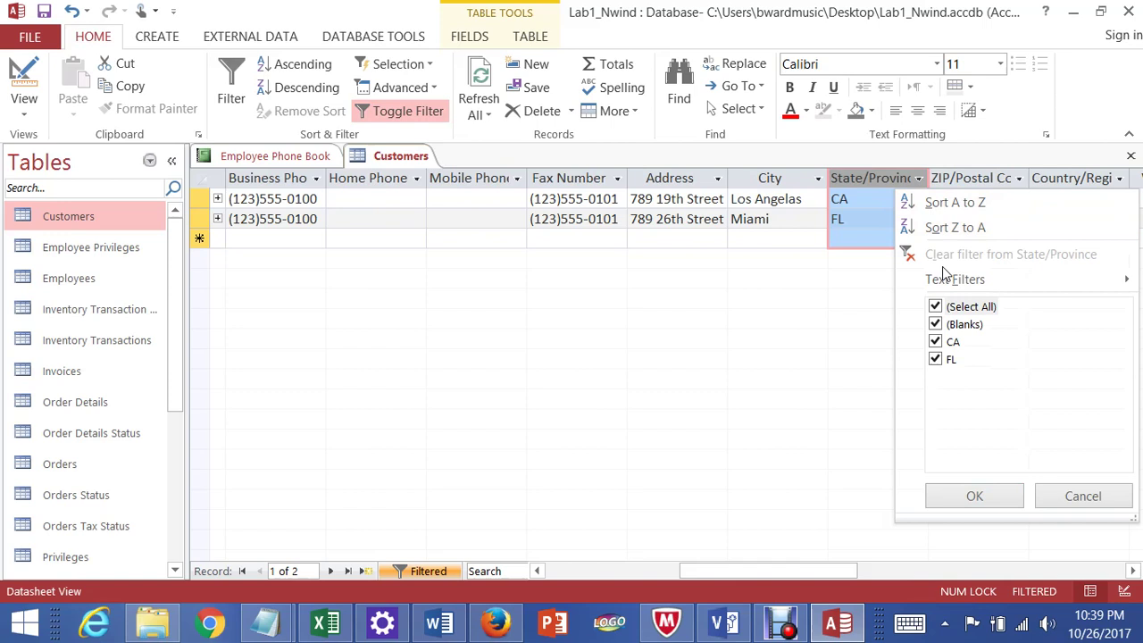
{"action": "left_click", "coordinate": [935, 306]}
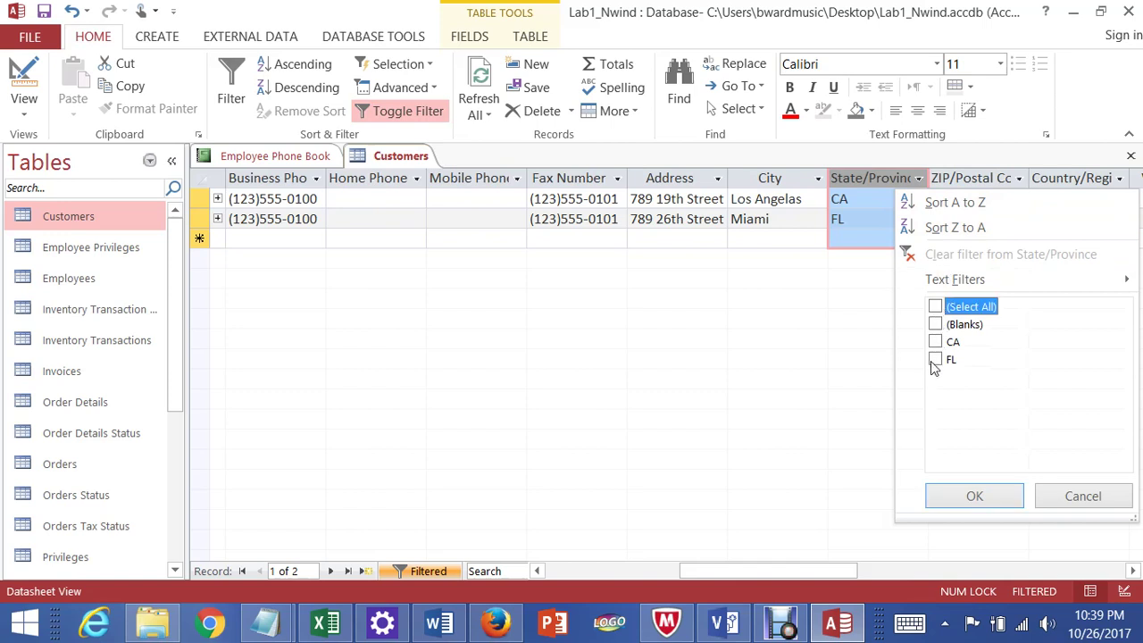
{"action": "left_click", "coordinate": [958, 494]}
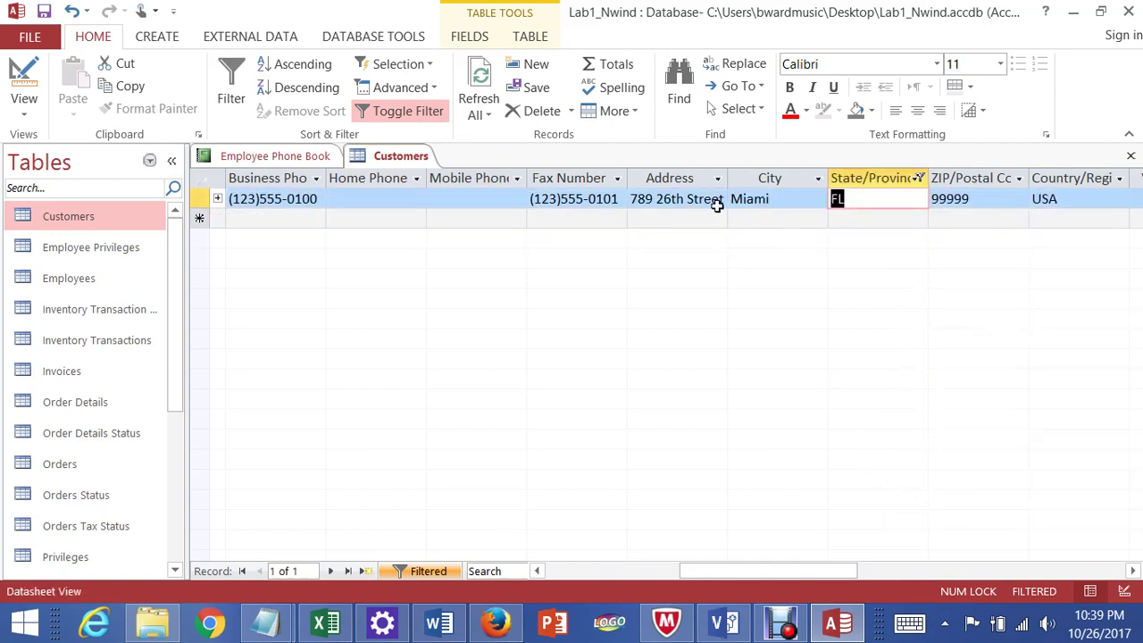
Clear the filter from the State/Province column of the Customers table.
{"action": "left_click", "coordinate": [920, 179]}
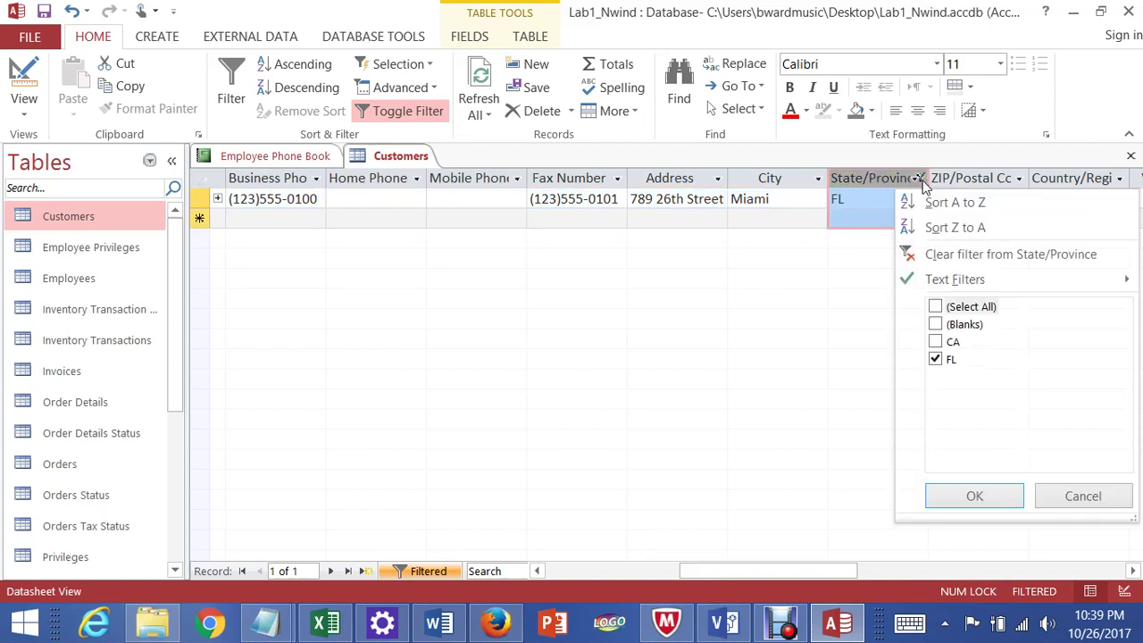
{"action": "left_click", "coordinate": [935, 308]}
{"action": "left_click", "coordinate": [949, 254]}
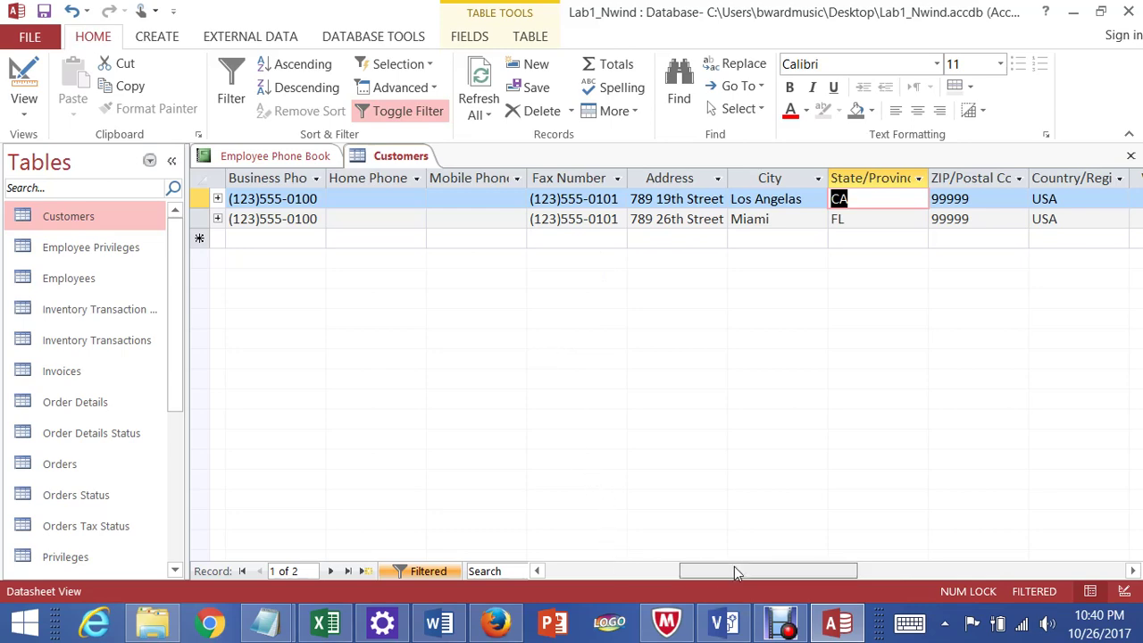
Clear the filter from the Job Title column of the Customers table.
{"action": "left_click_drag", "start_coordinate": [734, 571], "coordinate": [679, 567]}
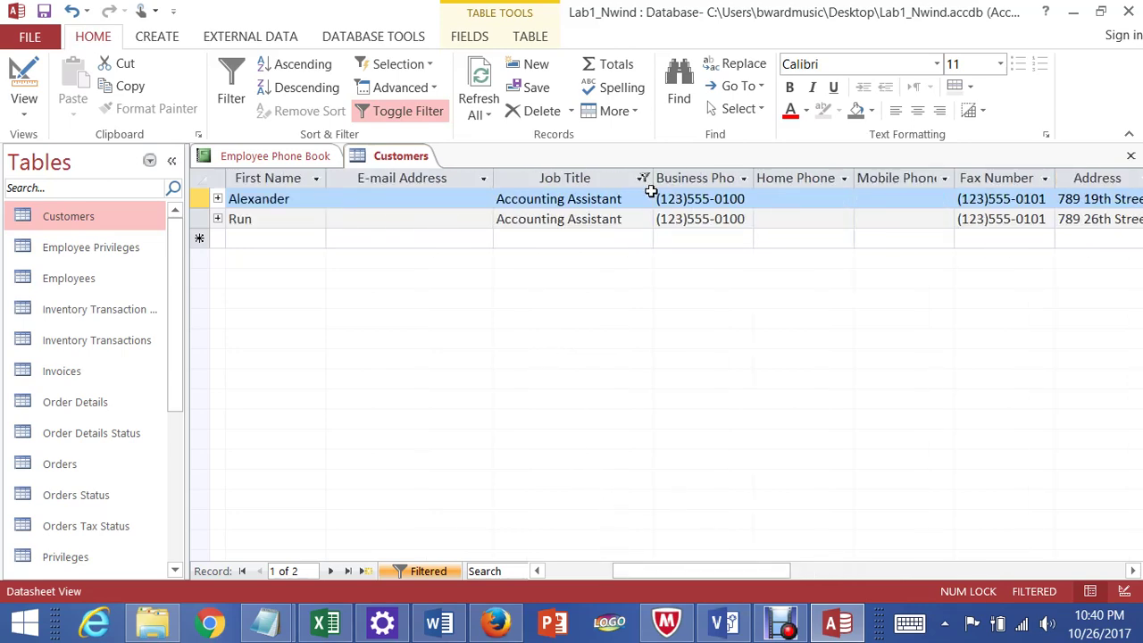
{"action": "left_click", "coordinate": [643, 180]}
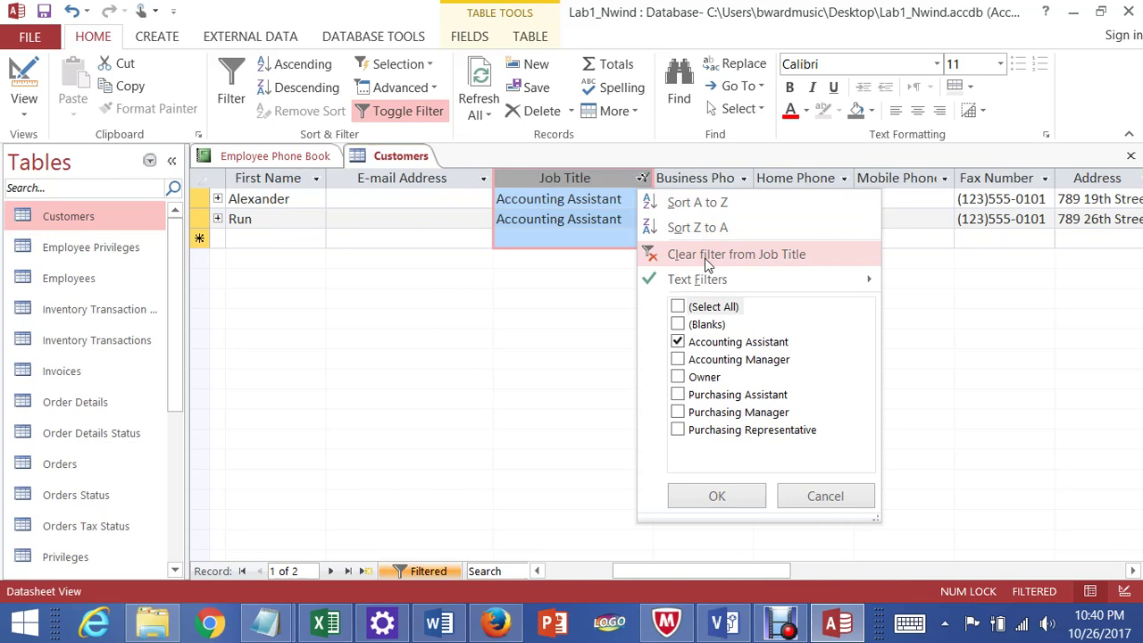
{"action": "left_click", "coordinate": [712, 262]}
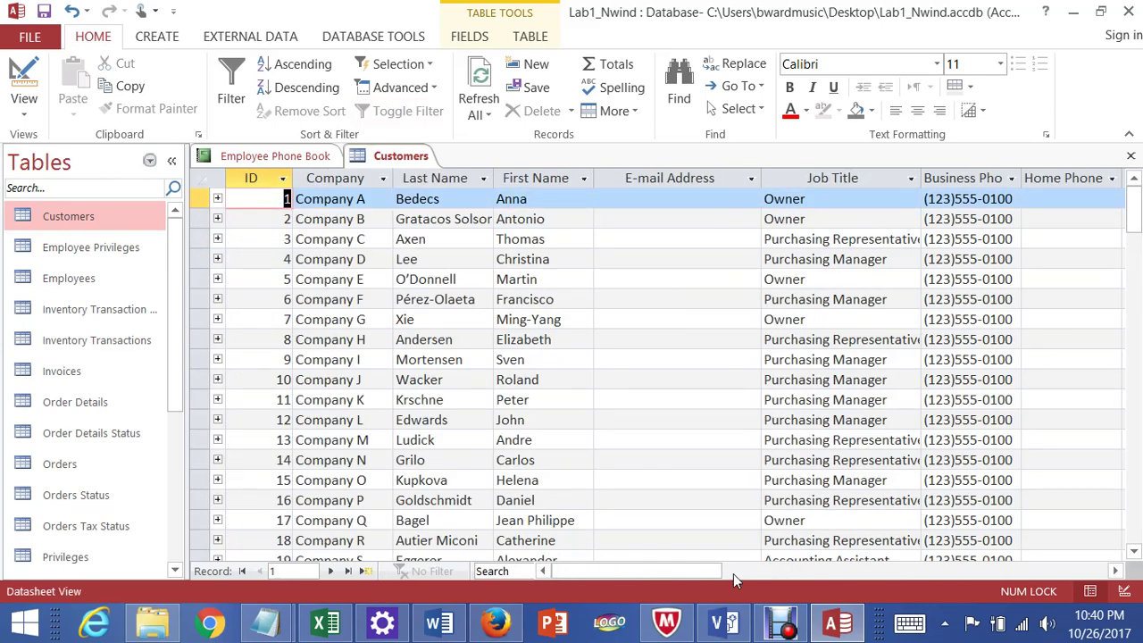
{"action": "left_click_drag", "start_coordinate": [692, 575], "coordinate": [640, 558]}
{"action": "left_click", "coordinate": [400, 319]}
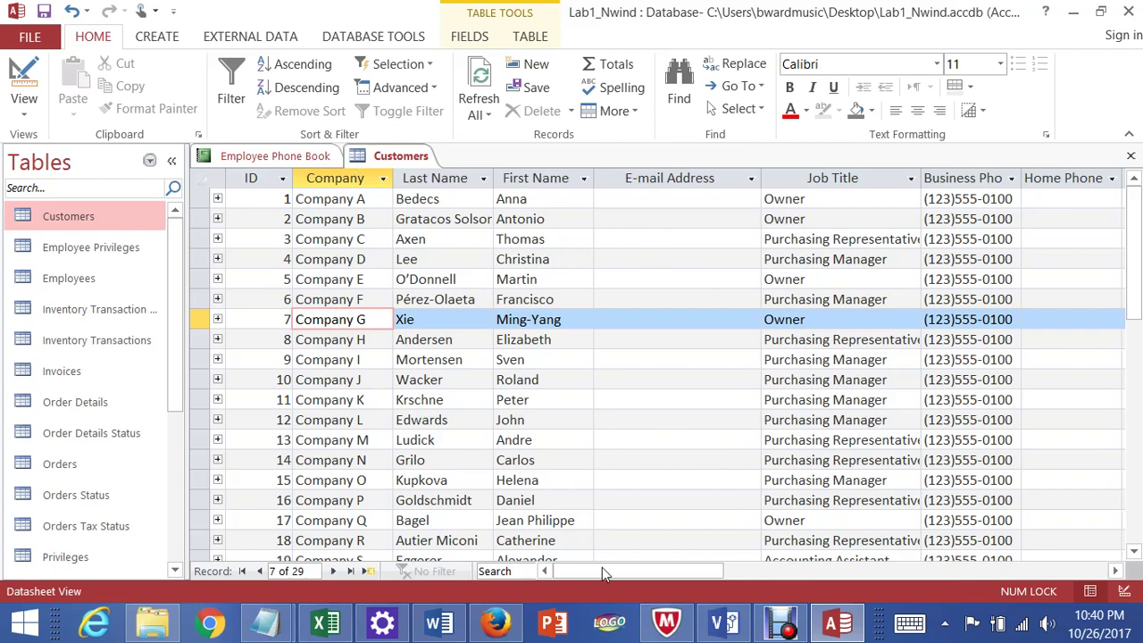
{"action": "mouse_move", "coordinate": [610, 574]}
{"action": "left_mouse_down"}
{"action": "mouse_move", "coordinate": [751, 576]}
{"action": "mouse_move", "coordinate": [616, 577]}
{"action": "left_mouse_up"}
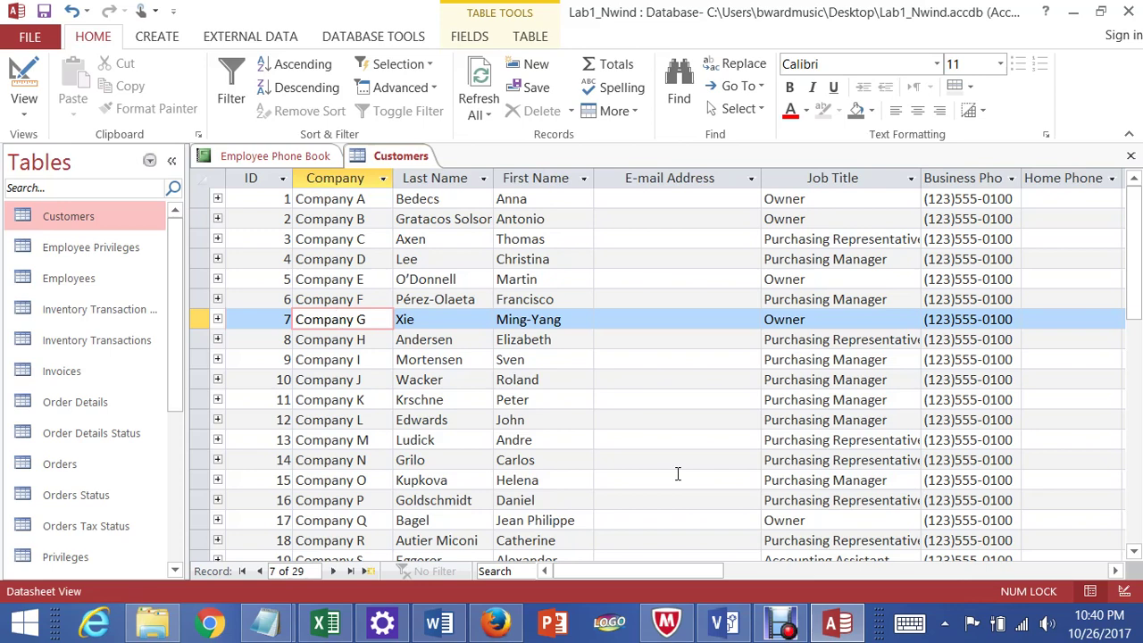
{"action": "left_click", "coordinate": [911, 178]}
{"action": "left_click", "coordinate": [896, 165]}
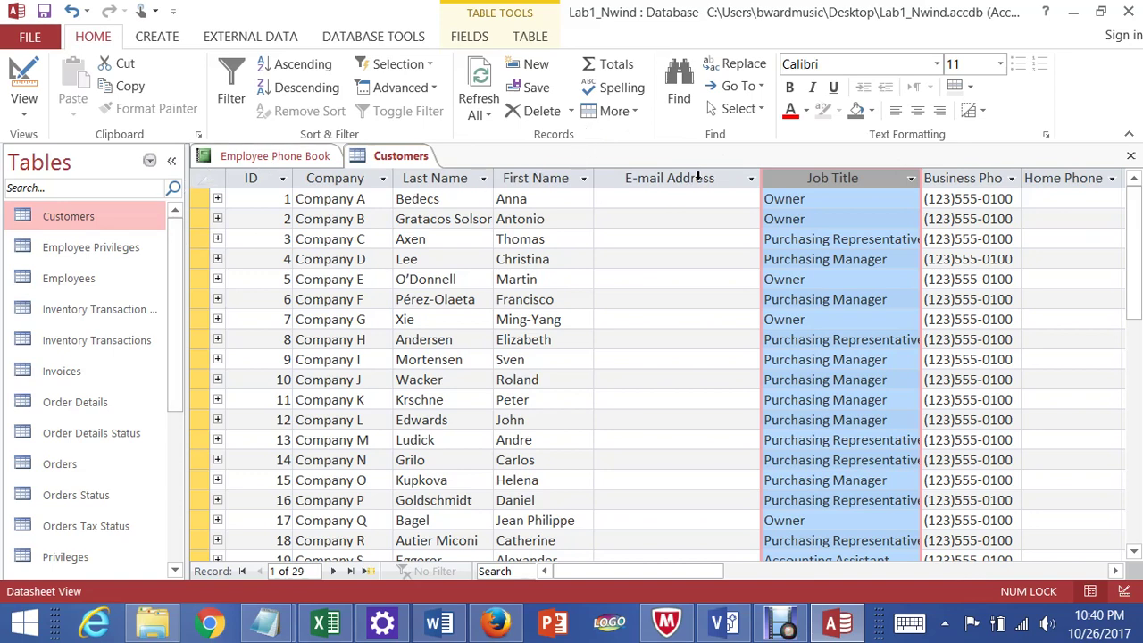
Open the database's Relationships diagram and look over how the tables are linked.
{"action": "left_click", "coordinate": [153, 163]}
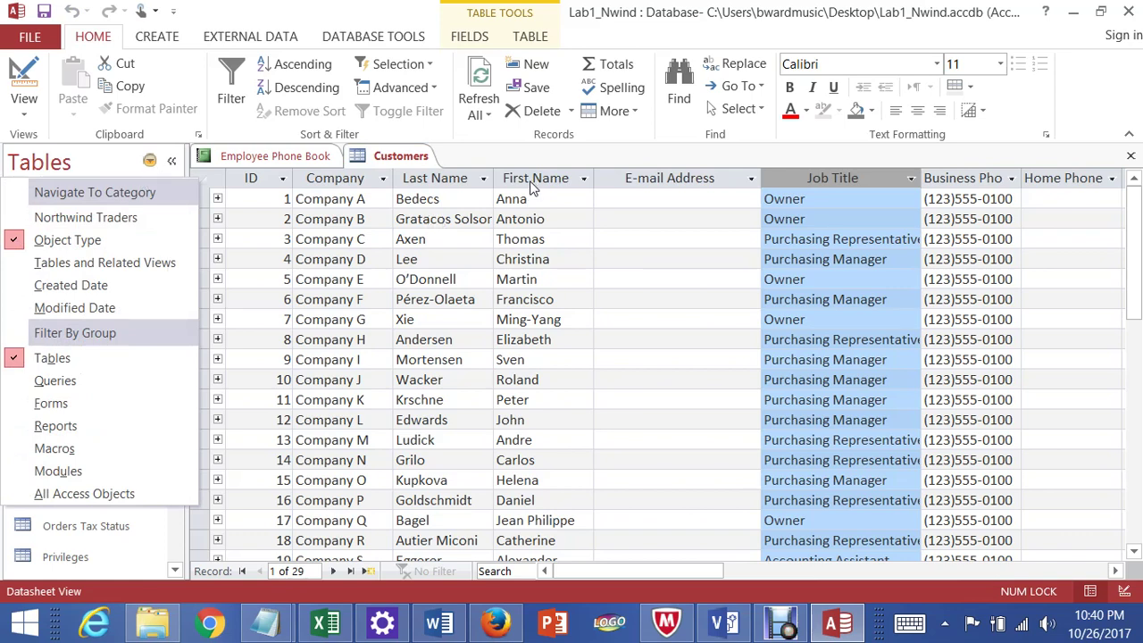
{"action": "left_click", "coordinate": [383, 38]}
{"action": "left_click", "coordinate": [382, 38]}
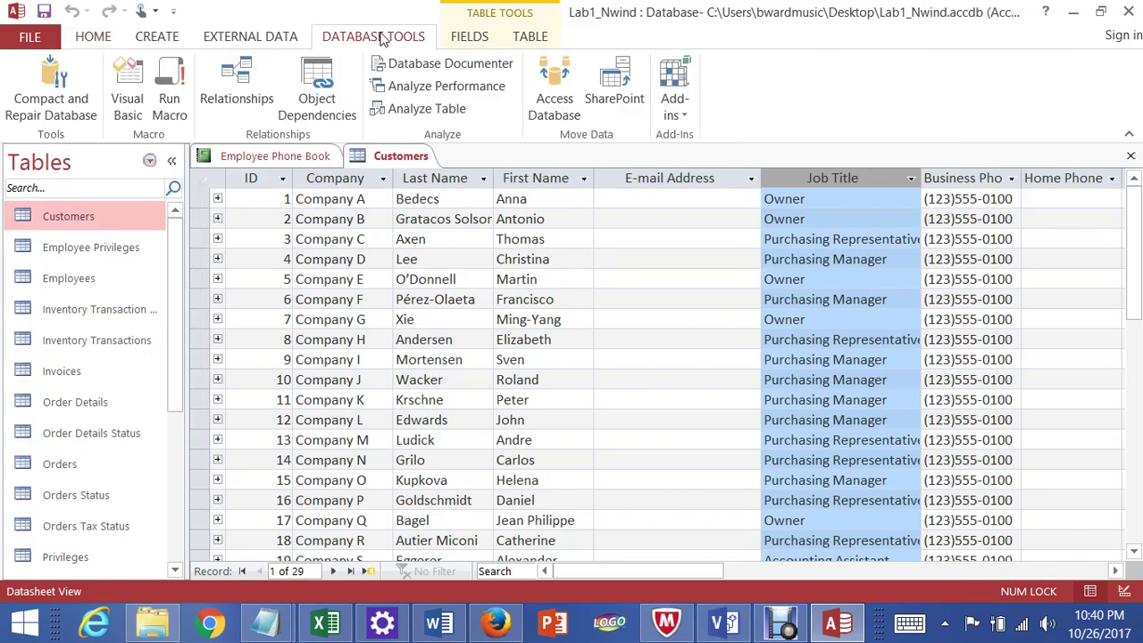
{"action": "left_click", "coordinate": [234, 84]}
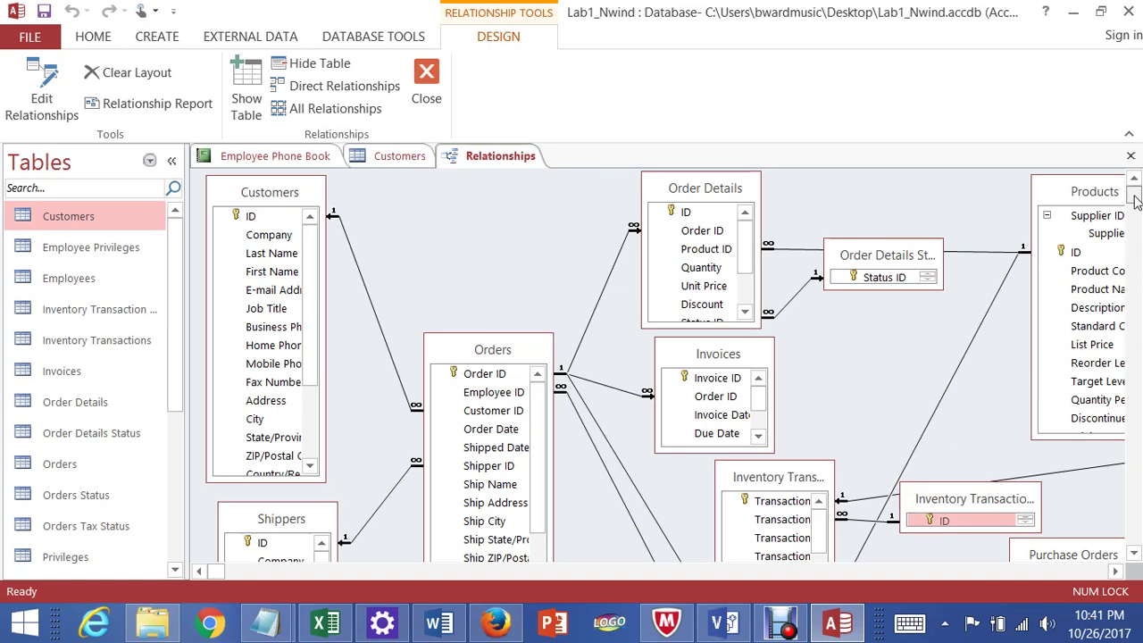
{"action": "left_click_drag", "start_coordinate": [1136, 201], "coordinate": [1136, 215]}
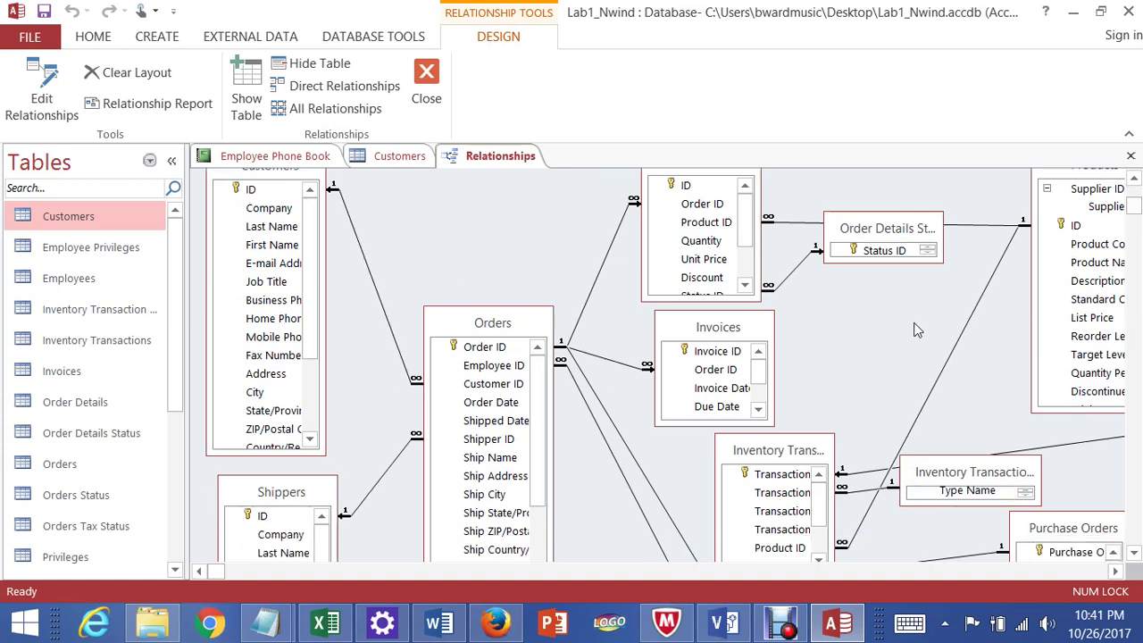
Examine the Orders table's fields in the Relationships diagram and its links to the Customers, Shippers, Order Details, Invoices and Employees tables.
{"action": "left_click", "coordinate": [509, 402]}
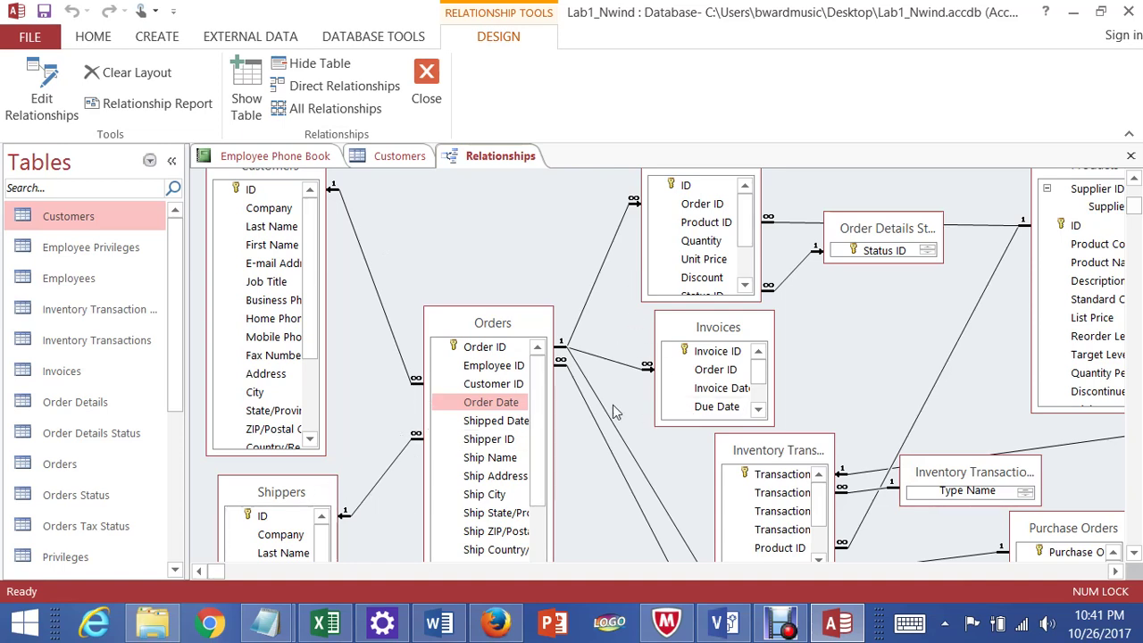
{"action": "scroll", "coordinate": [1138, 391], "scroll_direction": "down", "scroll_amount": 2}
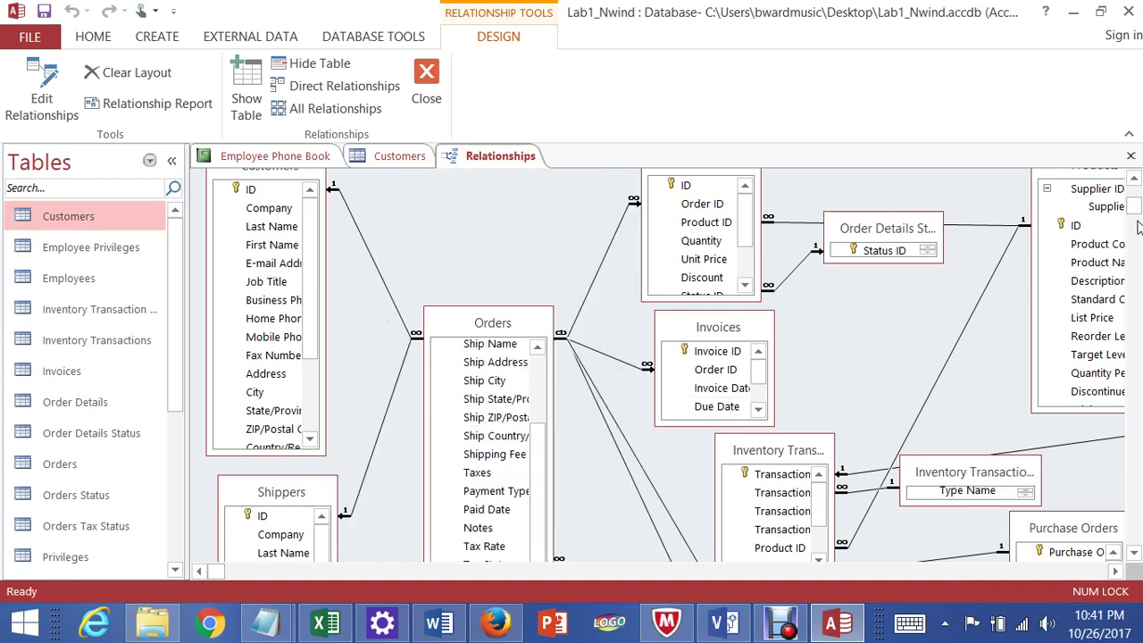
{"action": "left_click", "coordinate": [1134, 553]}
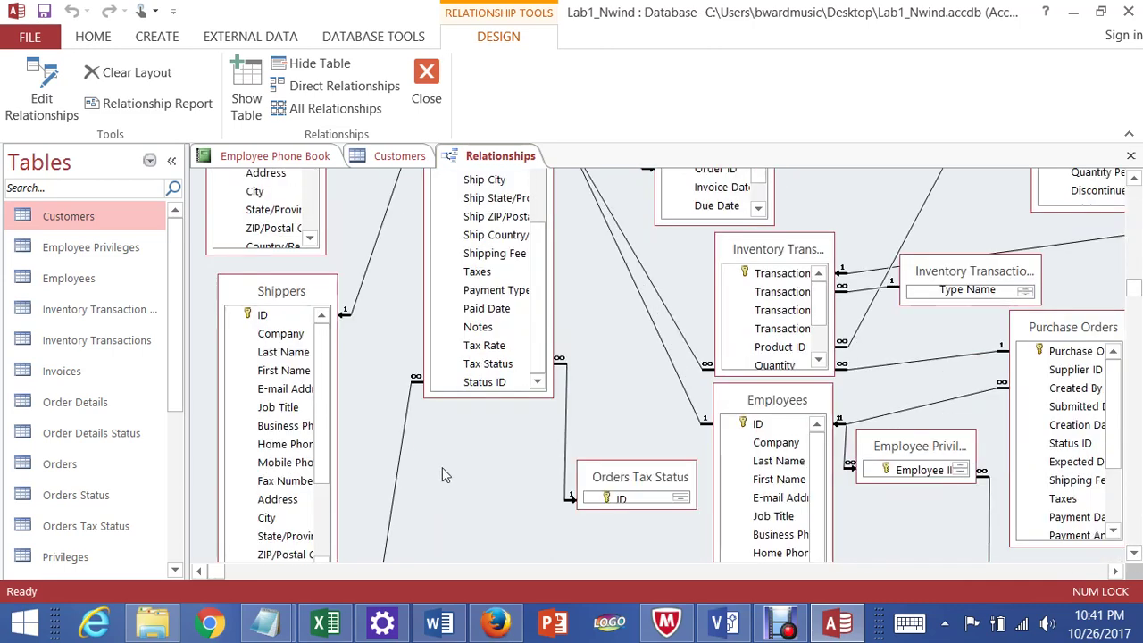
{"action": "scroll", "coordinate": [451, 465], "scroll_direction": "up", "scroll_amount": 2}
{"action": "scroll", "coordinate": [463, 463], "scroll_direction": "up", "scroll_amount": 1}
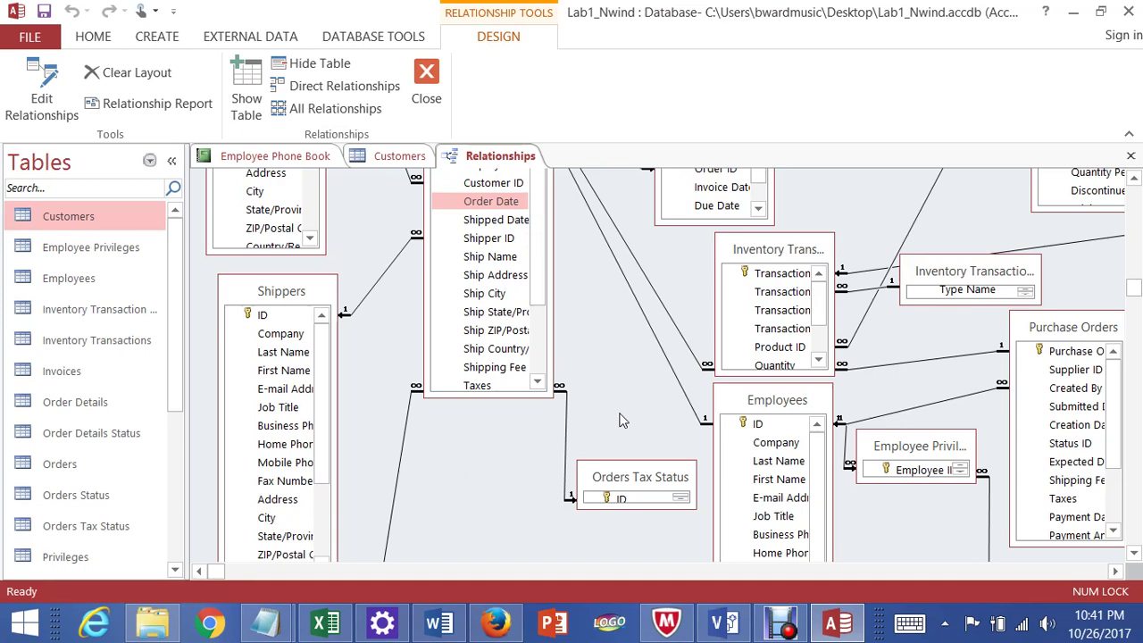
{"action": "left_click_drag", "start_coordinate": [1135, 295], "coordinate": [1135, 273]}
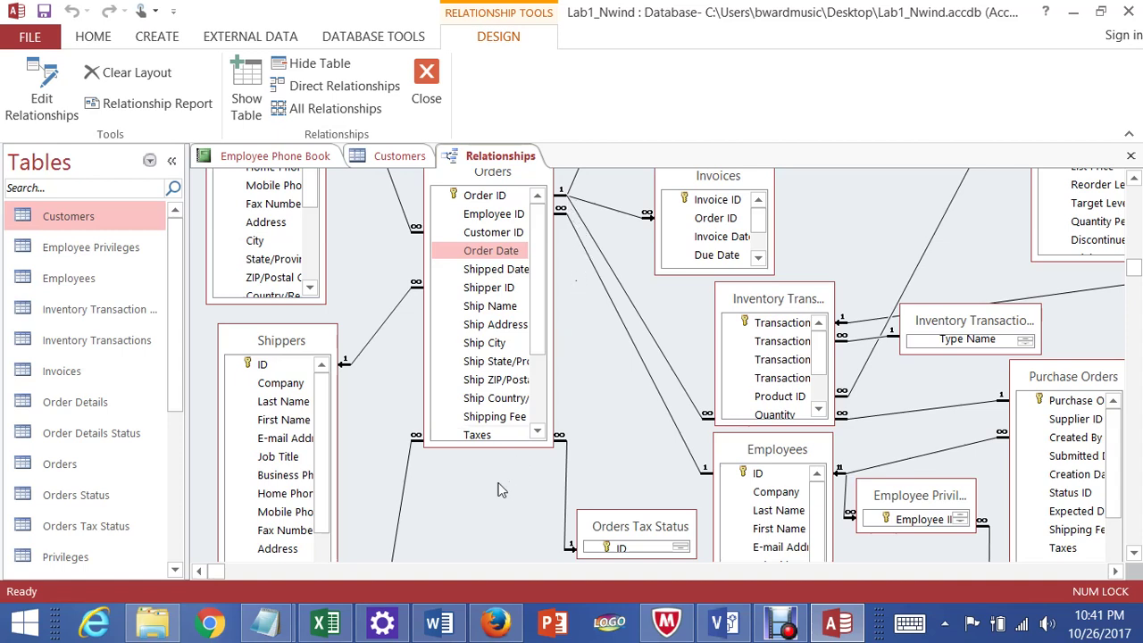
{"action": "scroll", "coordinate": [500, 277], "scroll_direction": "down", "scroll_amount": 1}
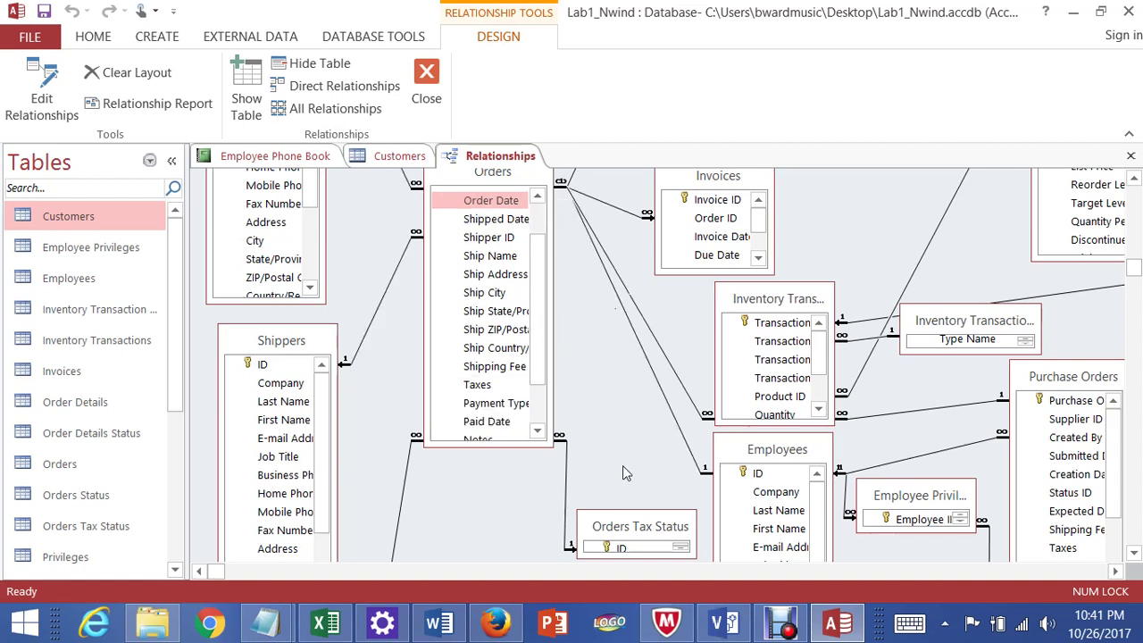
{"action": "scroll", "coordinate": [624, 451], "scroll_direction": "up", "scroll_amount": 1}
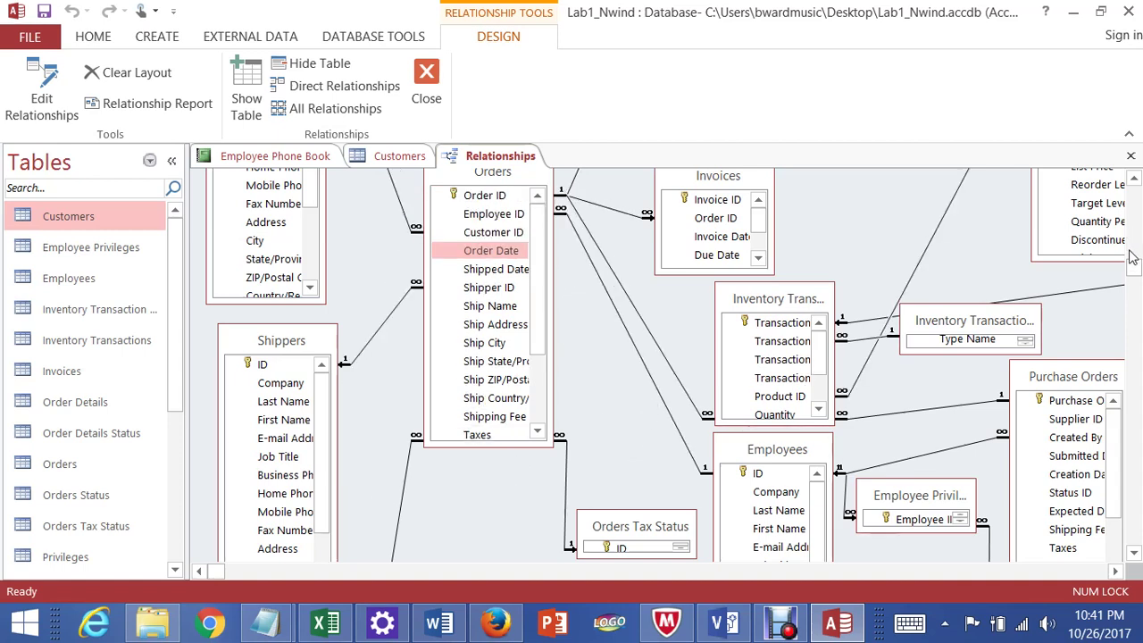
{"action": "left_click", "coordinate": [1135, 178]}
{"action": "left_click", "coordinate": [1134, 178]}
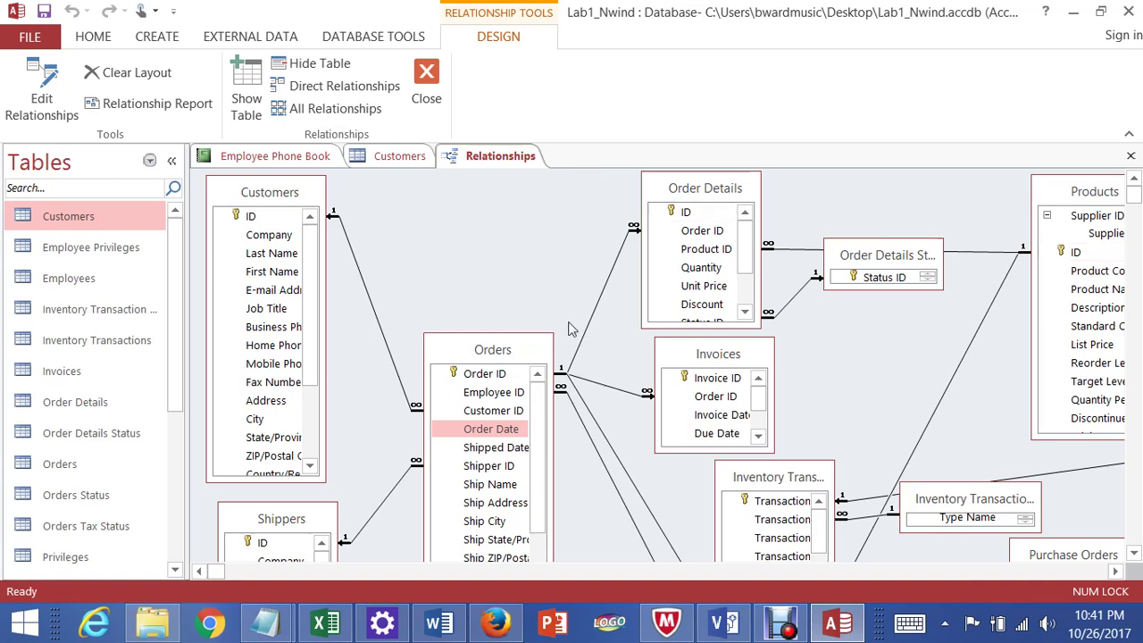
{"action": "scroll", "coordinate": [560, 240], "scroll_direction": "down", "scroll_amount": 3}
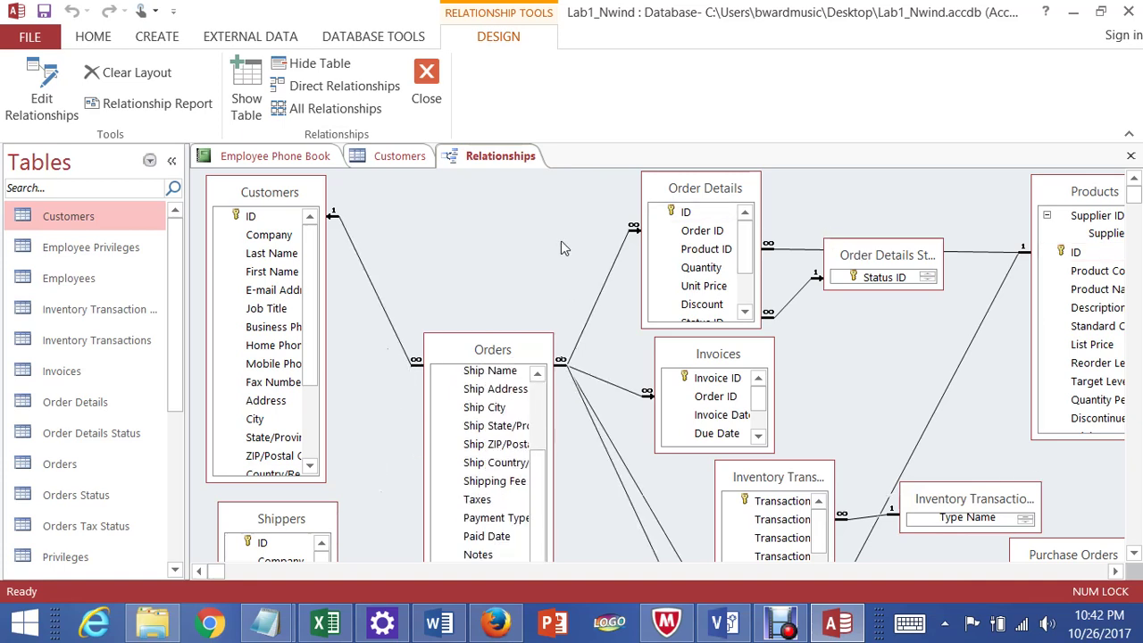
{"action": "scroll", "coordinate": [561, 240], "scroll_direction": "up", "scroll_amount": 3}
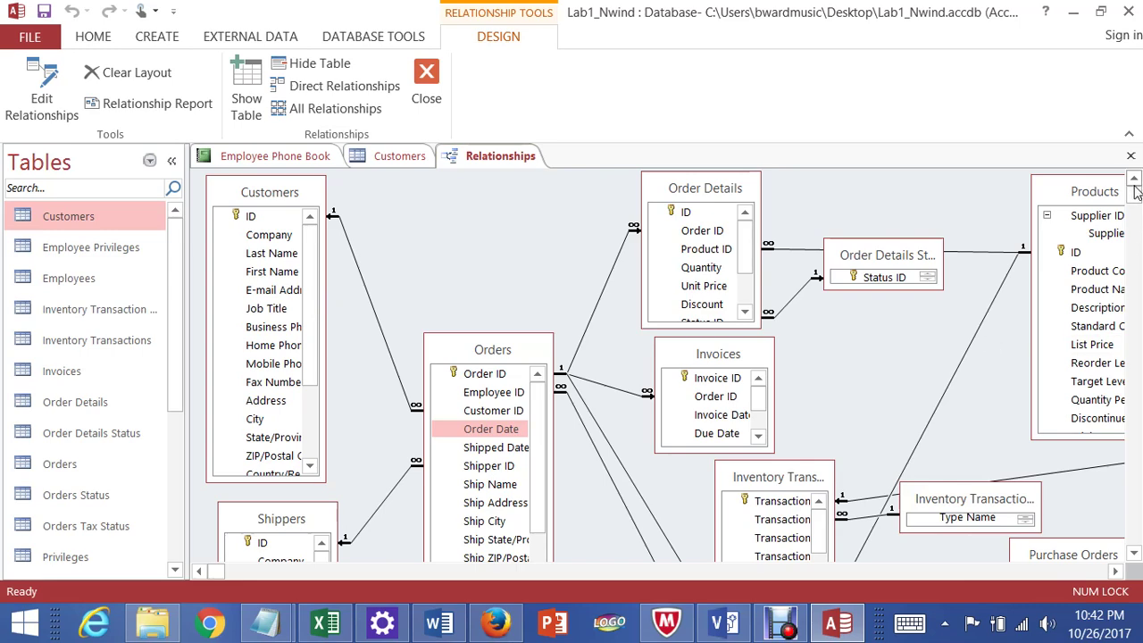
{"action": "scroll", "coordinate": [1141, 427], "scroll_direction": "down", "scroll_amount": 3}
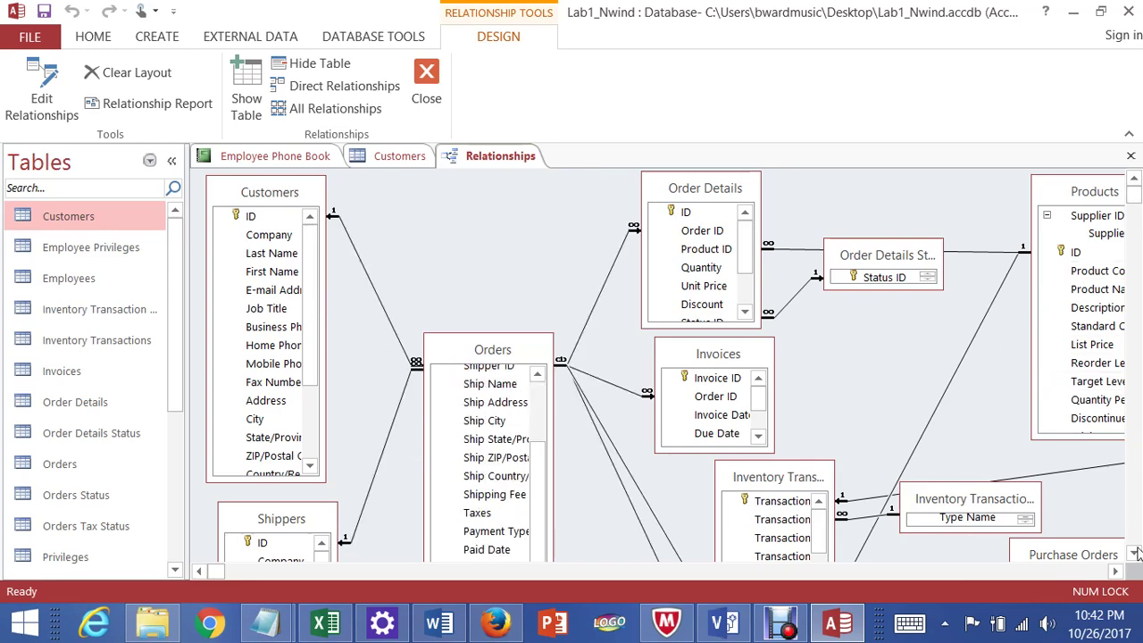
{"action": "scroll", "coordinate": [1136, 554], "scroll_direction": "down", "scroll_amount": 5}
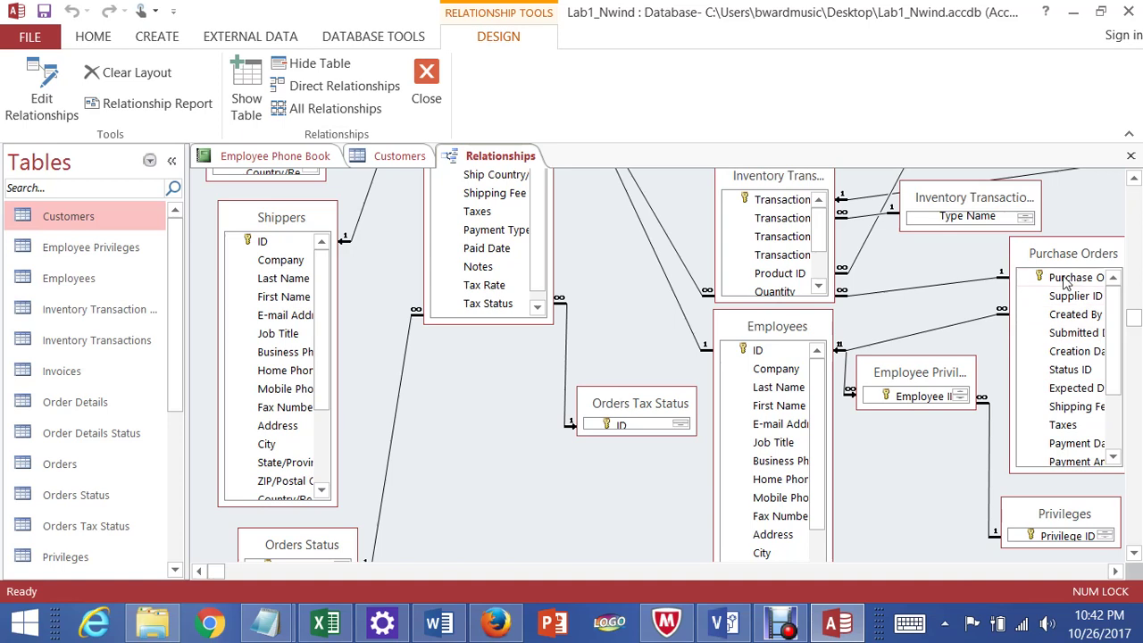
Enlarge the Purchase Orders table box so it shows every field through Submitted By, and view its links to neighbouring tables.
{"action": "left_click", "coordinate": [1076, 277]}
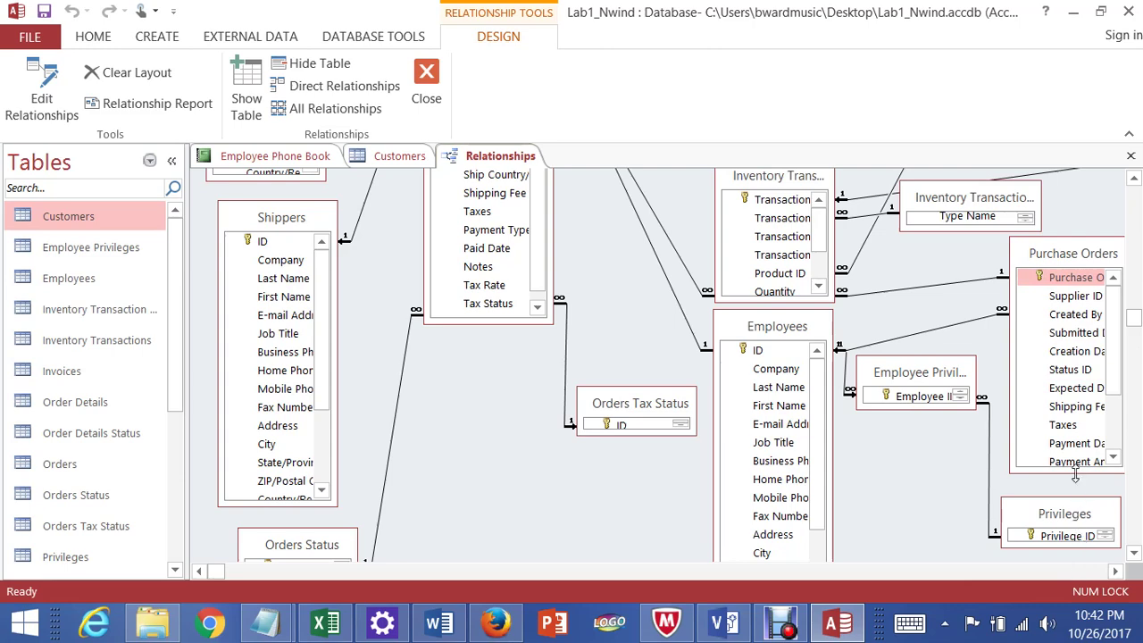
{"action": "left_click_drag", "start_coordinate": [1076, 476], "coordinate": [1090, 562]}
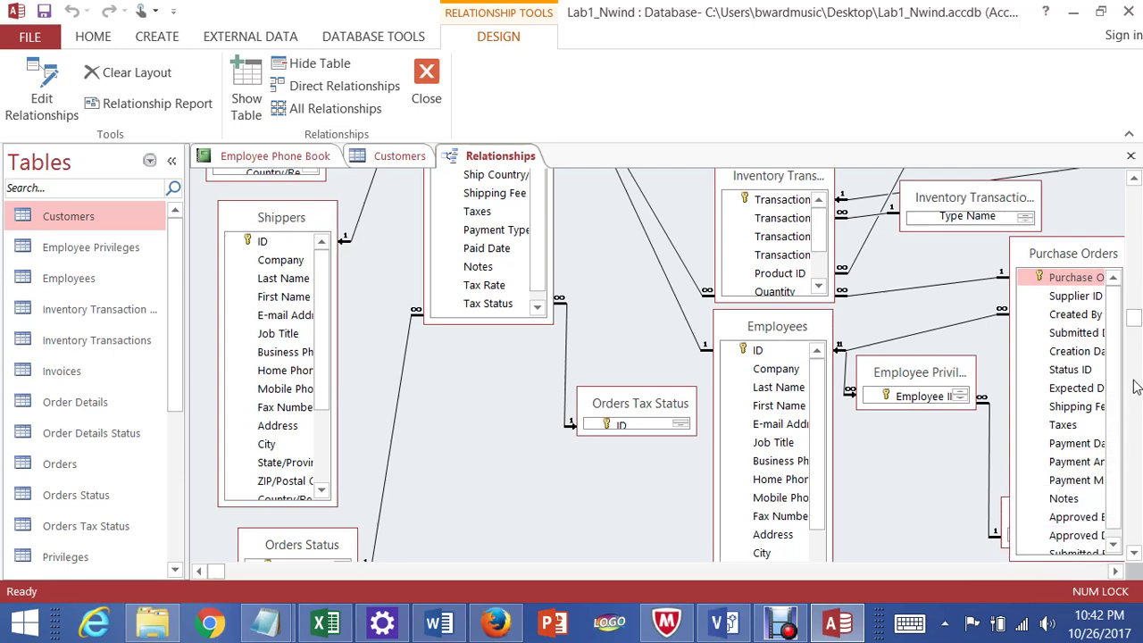
{"action": "left_click_drag", "start_coordinate": [1139, 323], "coordinate": [1139, 332]}
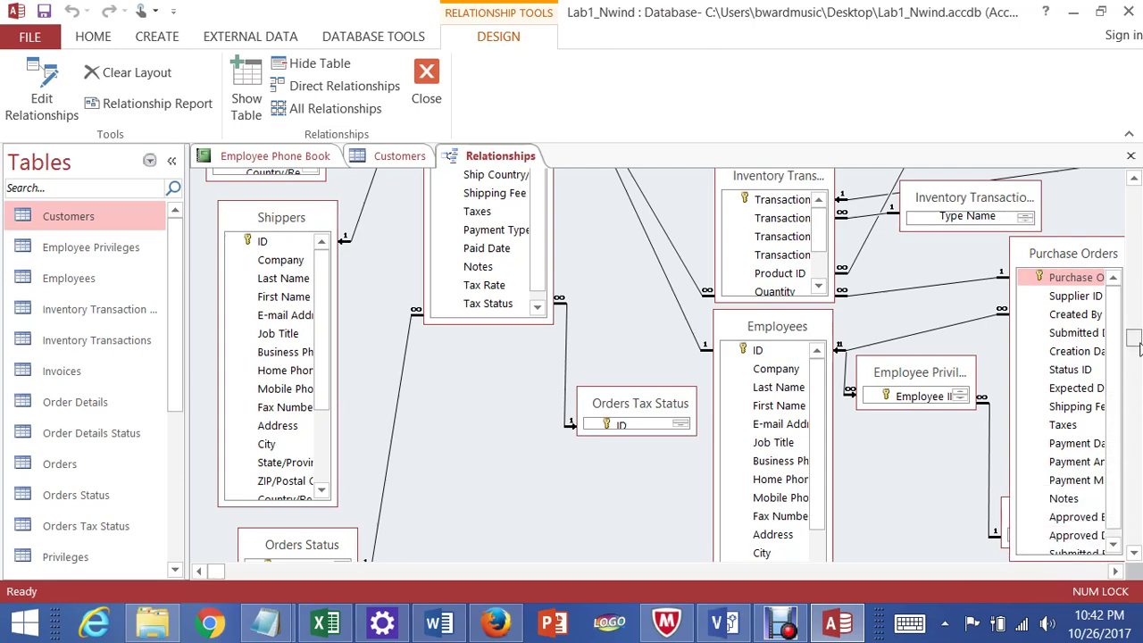
{"action": "mouse_move", "coordinate": [1085, 499]}
{"action": "left_mouse_down"}
{"action": "mouse_move", "coordinate": [1086, 550]}
{"action": "mouse_move", "coordinate": [1087, 506]}
{"action": "left_mouse_up"}
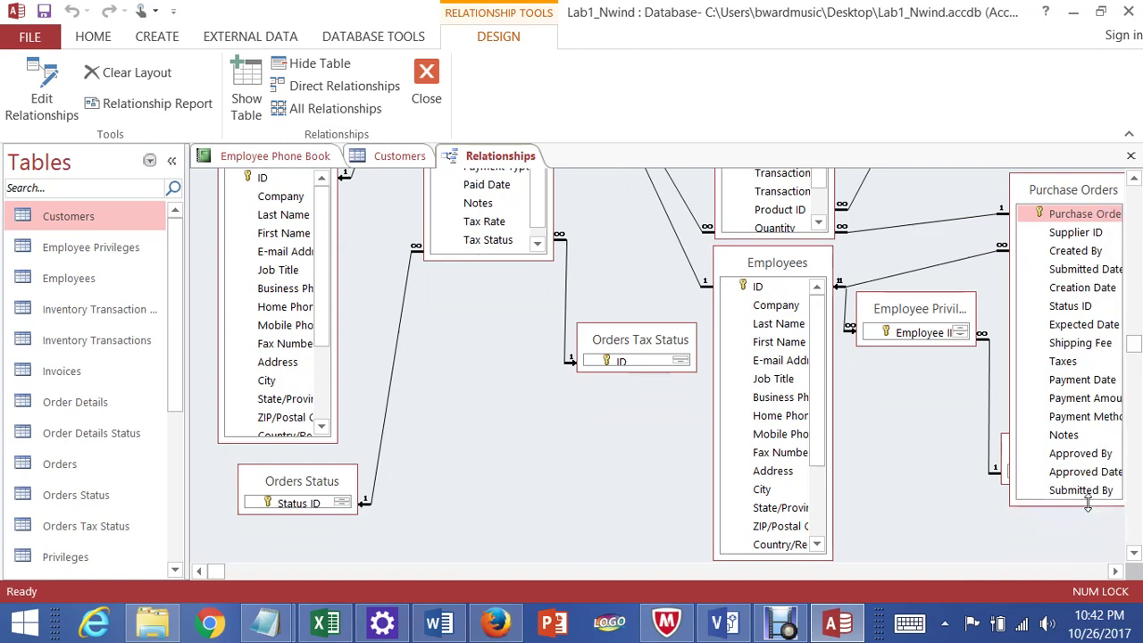
{"action": "left_click", "coordinate": [1113, 572]}
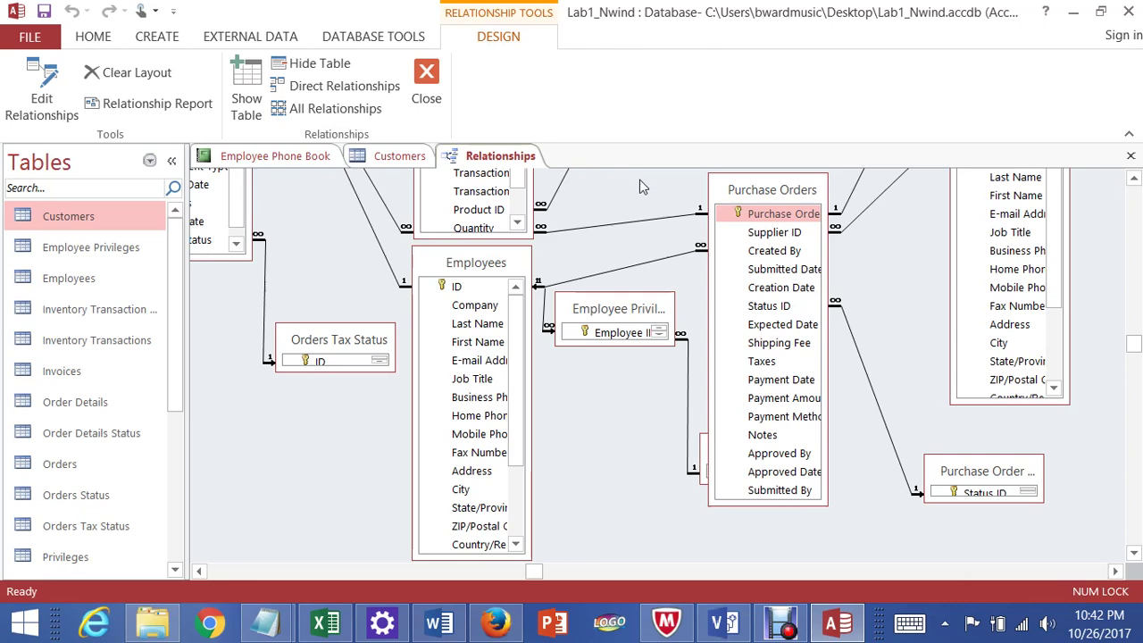
{"action": "left_click", "coordinate": [170, 164]}
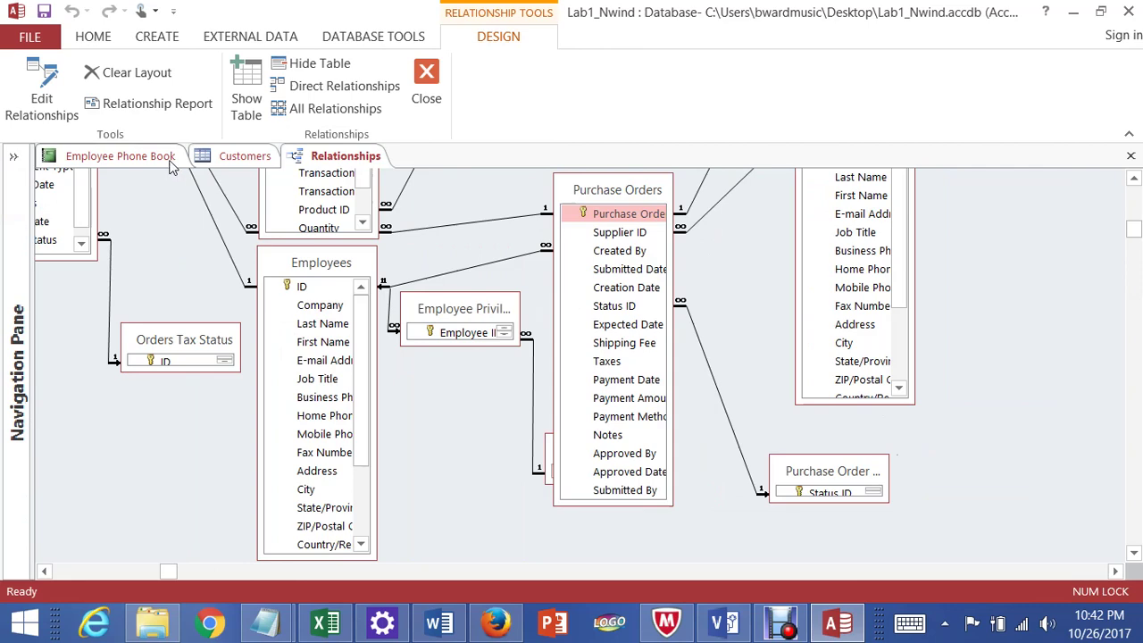
{"action": "left_click", "coordinate": [170, 162]}
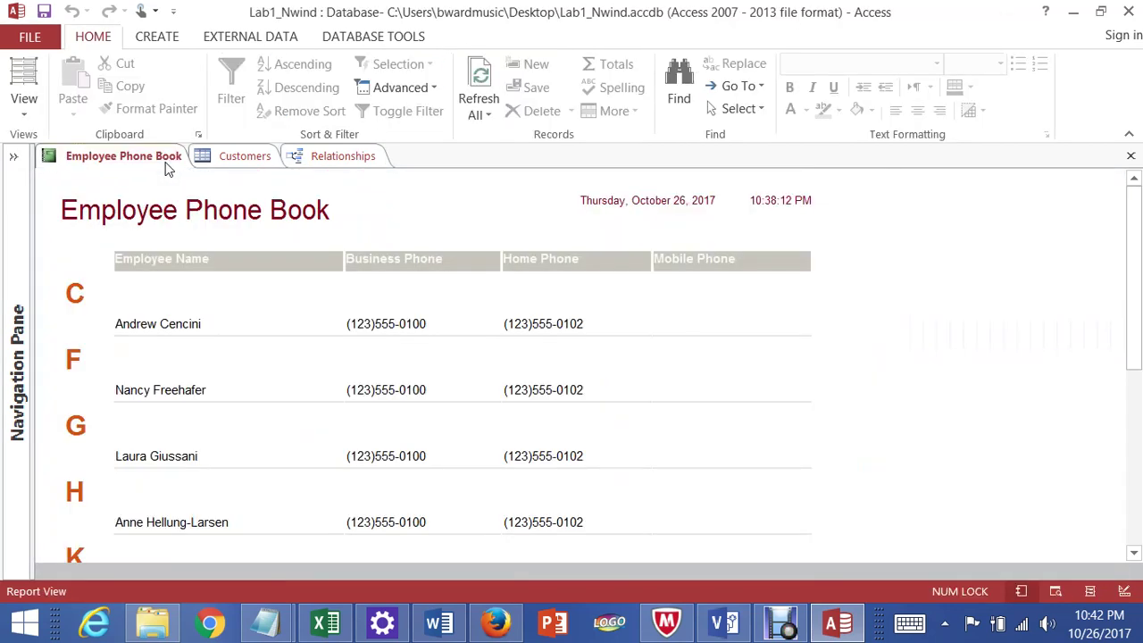
{"action": "left_click", "coordinate": [15, 156]}
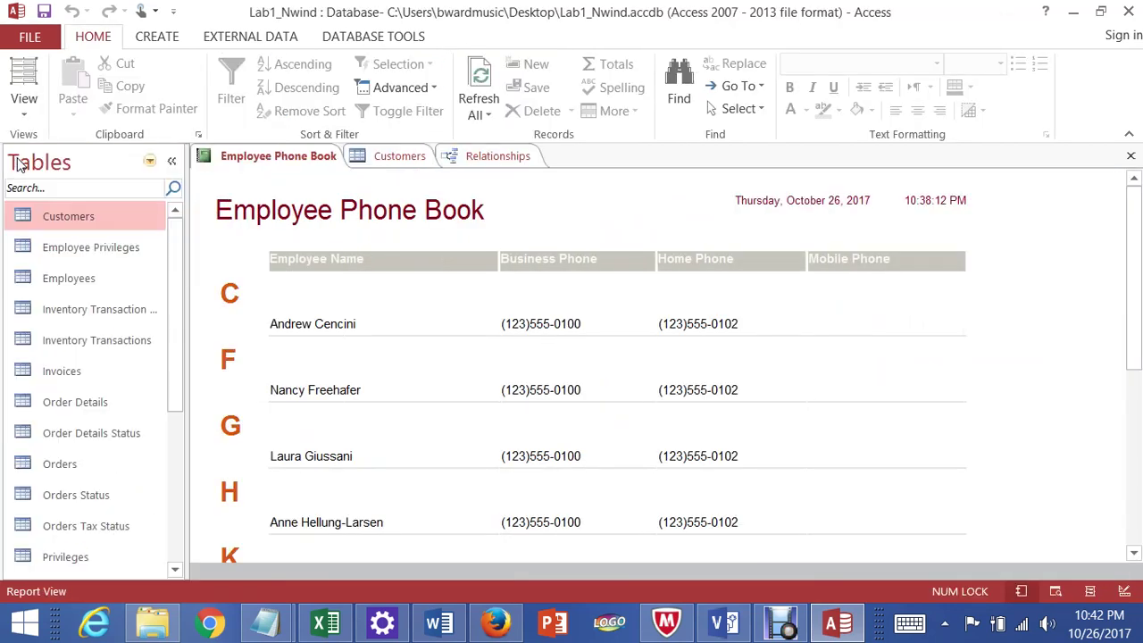
Filter the database object list to show only the Queries group and look through its entries.
{"action": "left_click", "coordinate": [150, 162]}
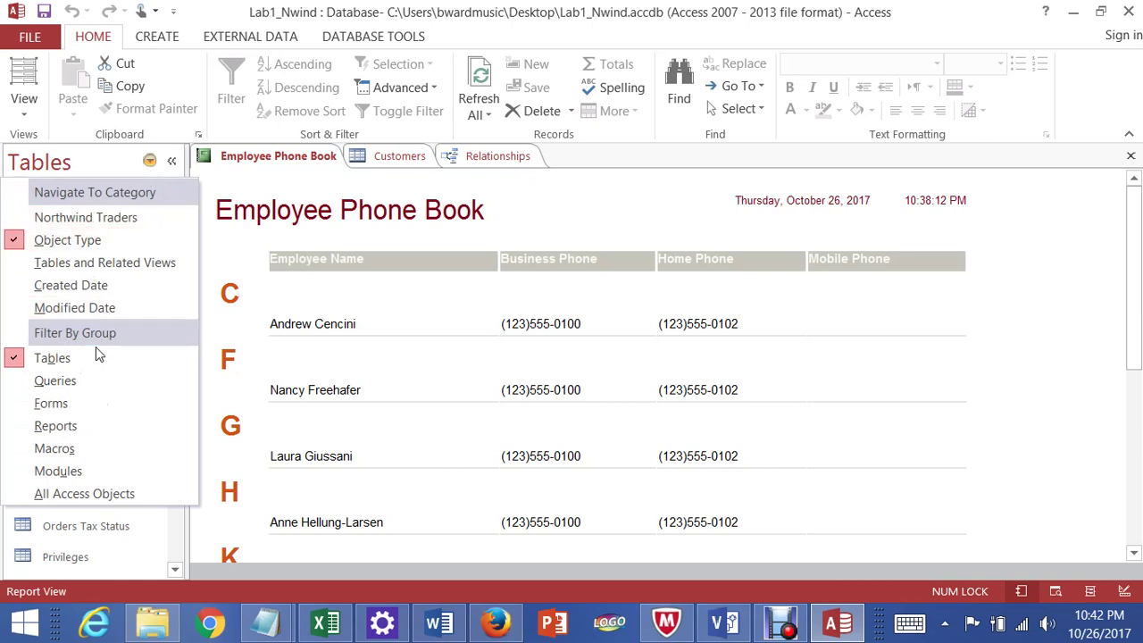
{"action": "left_click", "coordinate": [86, 382]}
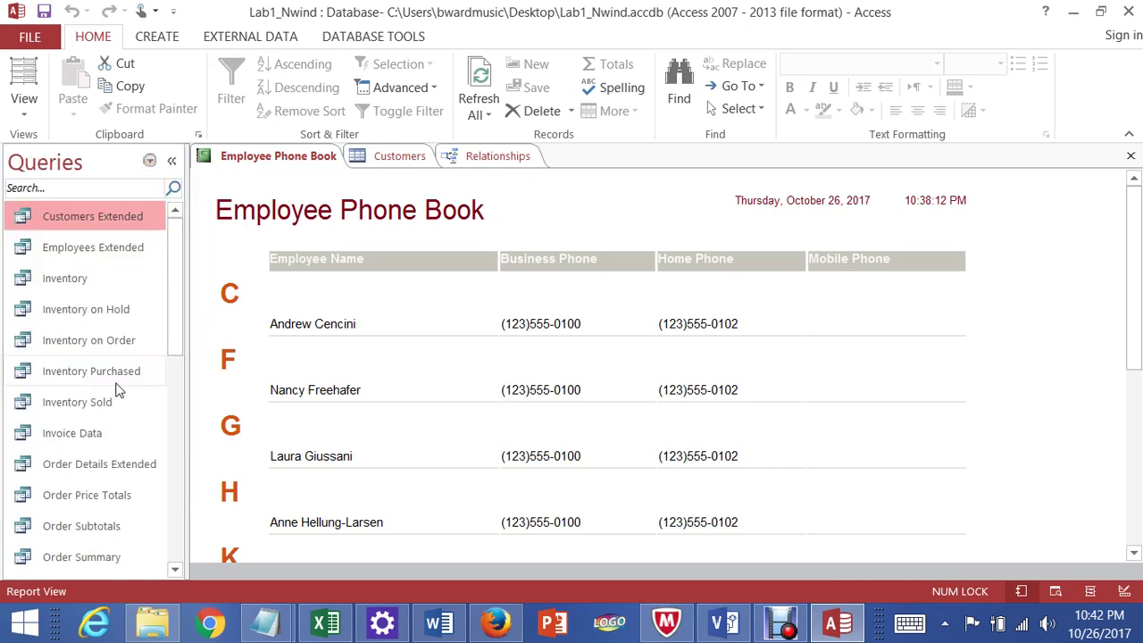
{"action": "left_click_drag", "start_coordinate": [174, 255], "coordinate": [177, 225]}
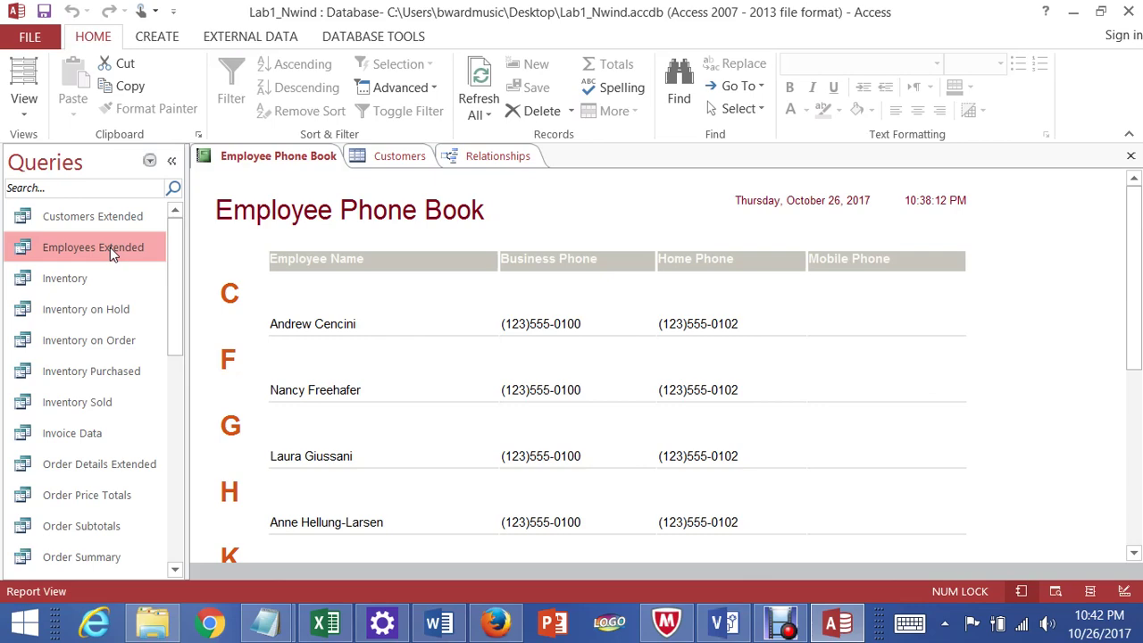
Open the Employees Extended query in Design View and reposition its Employees field list in the upper area.
{"action": "right_click", "coordinate": [110, 247]}
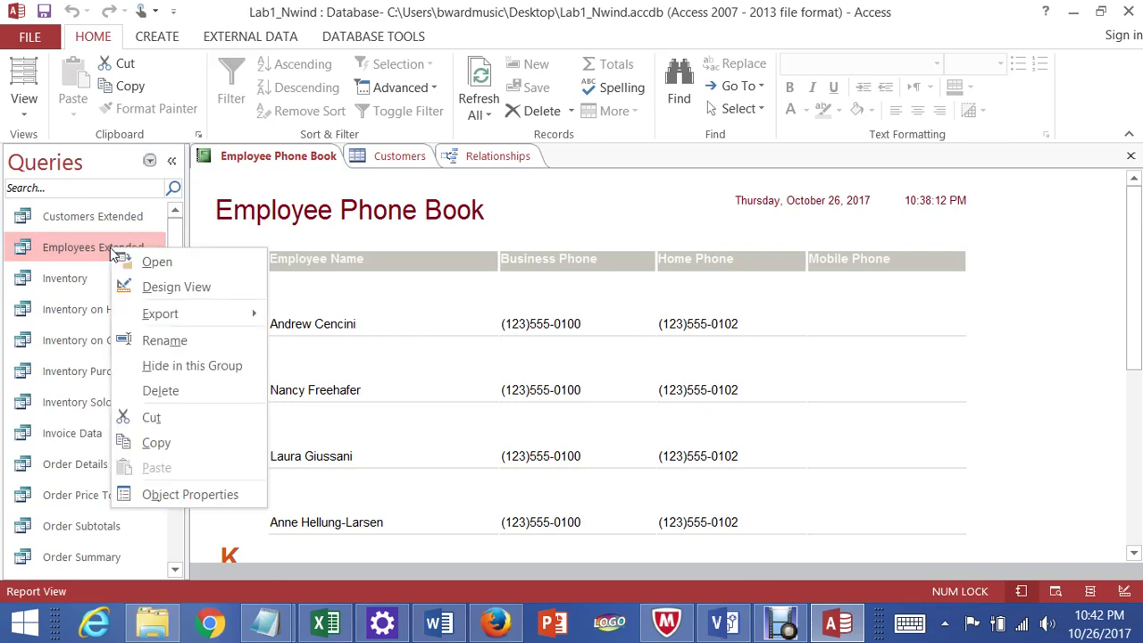
{"action": "left_click", "coordinate": [170, 287]}
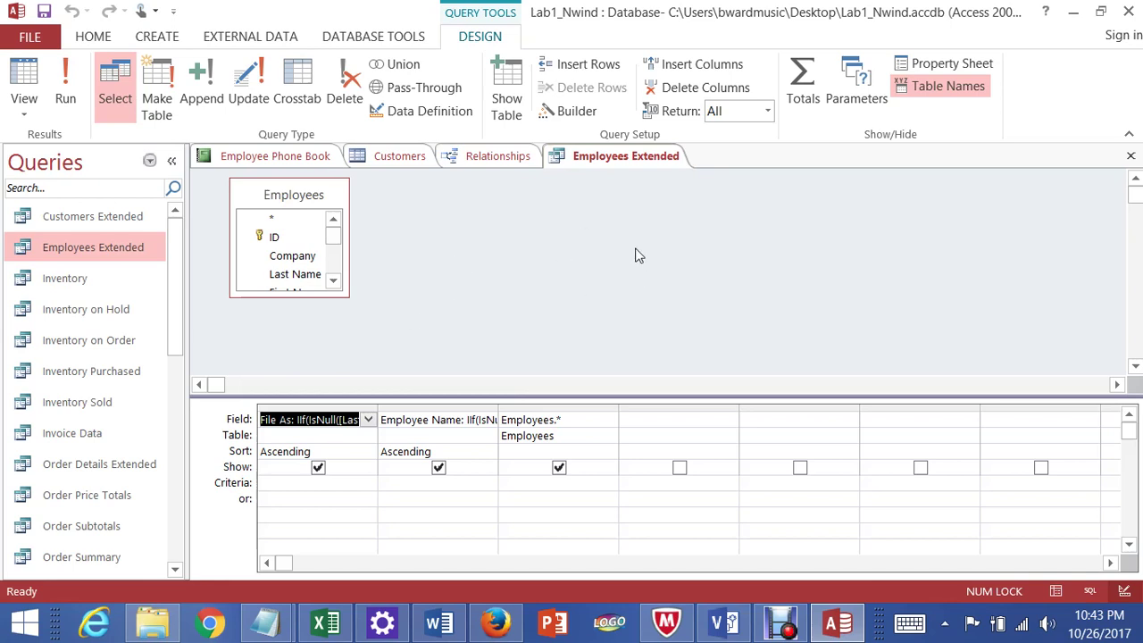
{"action": "left_click_drag", "start_coordinate": [319, 201], "coordinate": [453, 210]}
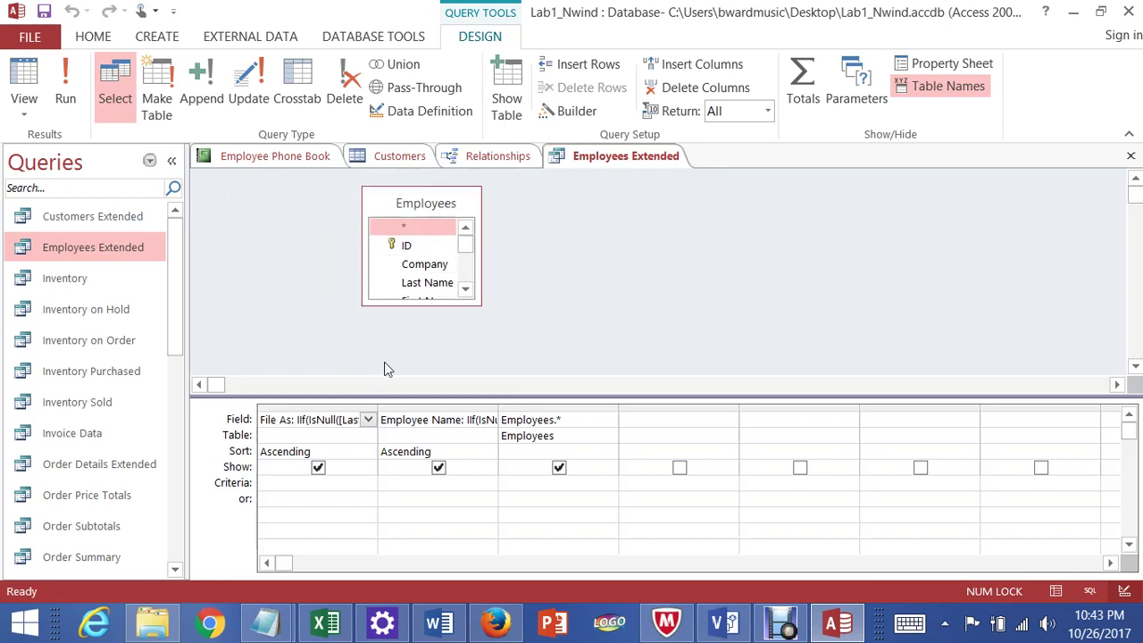
Examine the query's File As, Employee Name and Employees.* columns, temporarily widening File As to read its expression.
{"action": "left_click", "coordinate": [368, 420]}
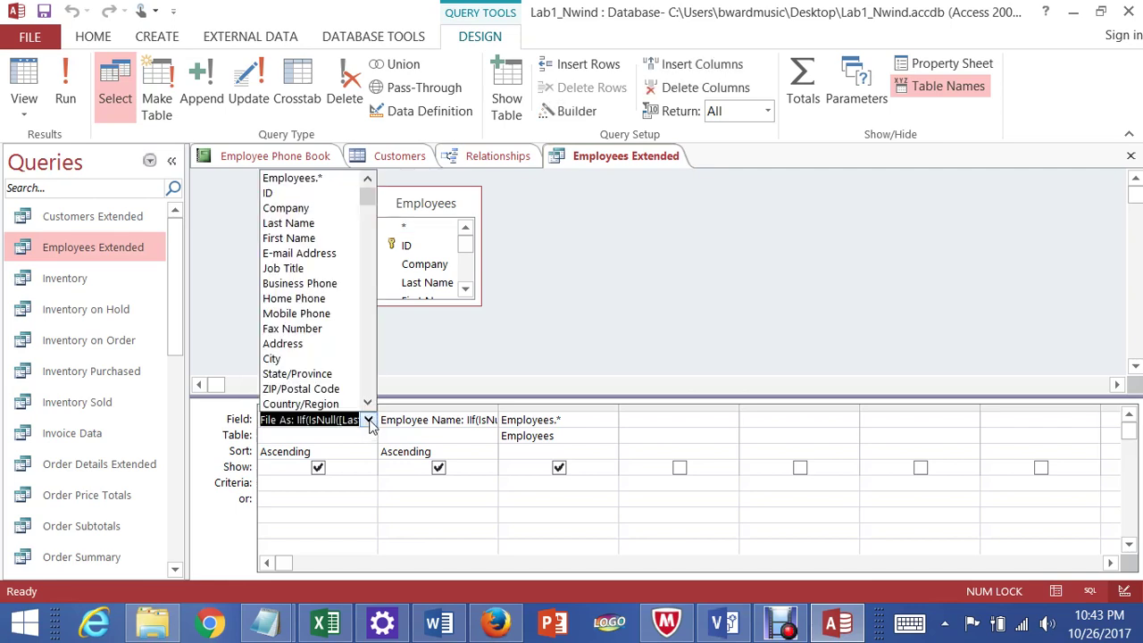
{"action": "left_click", "coordinate": [368, 419]}
{"action": "left_click", "coordinate": [454, 384]}
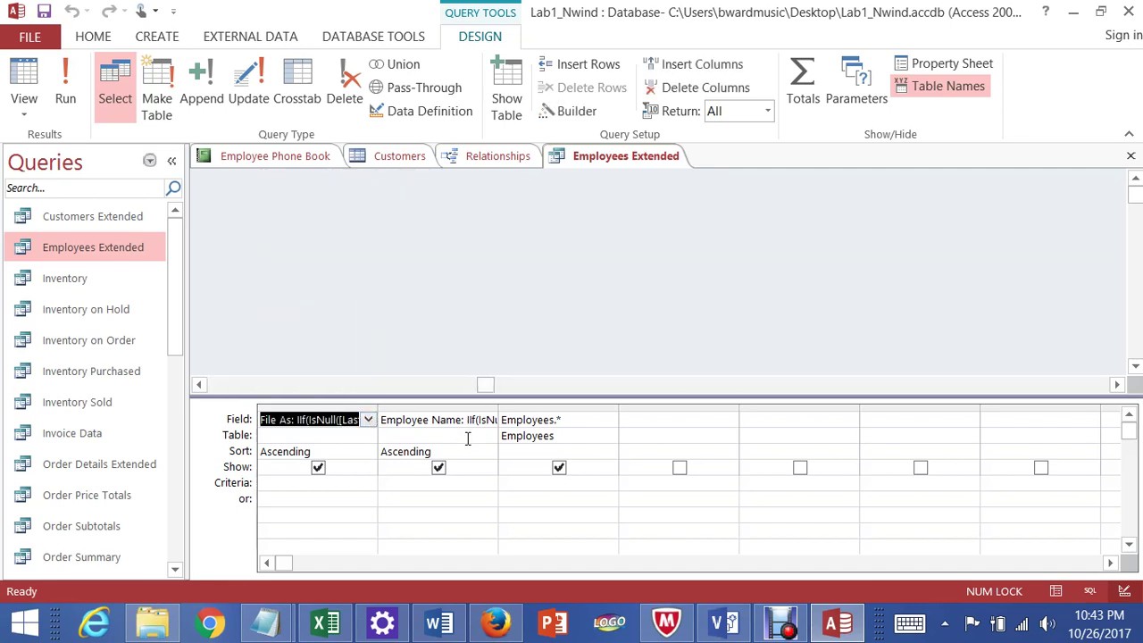
{"action": "left_click", "coordinate": [444, 424]}
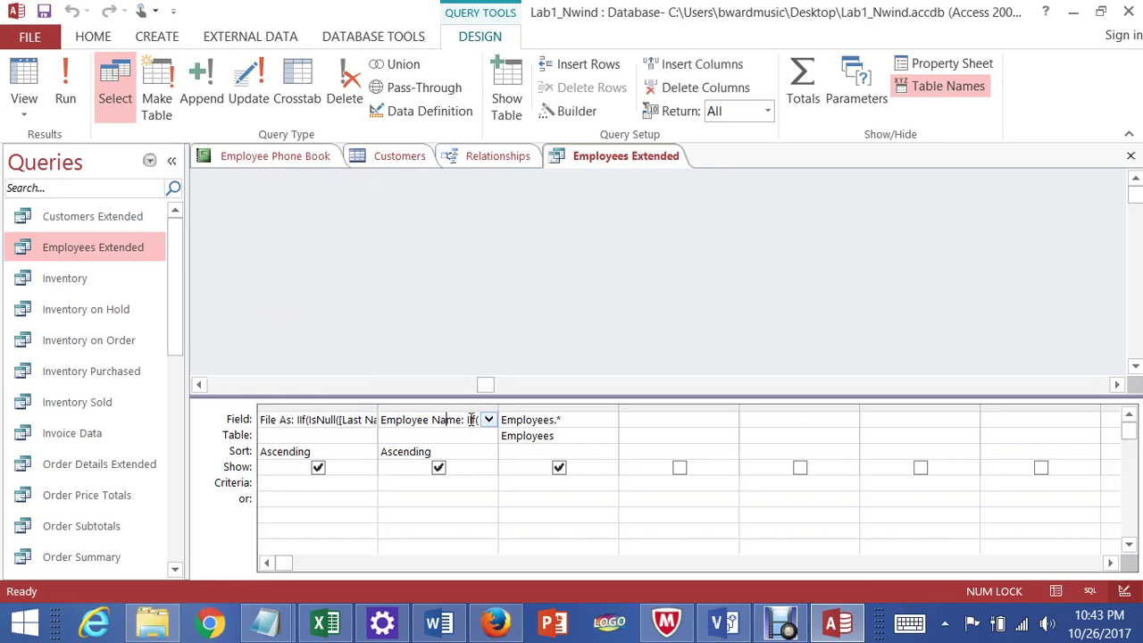
{"action": "left_click", "coordinate": [519, 419]}
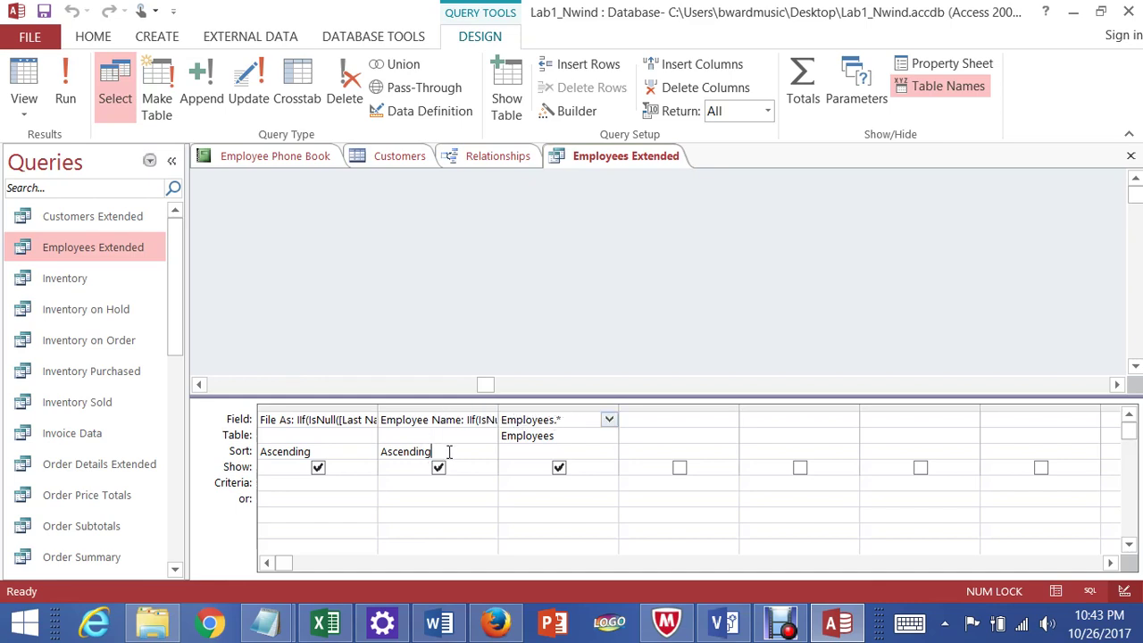
{"action": "left_click_drag", "start_coordinate": [449, 451], "coordinate": [379, 451]}
{"action": "left_click", "coordinate": [331, 435]}
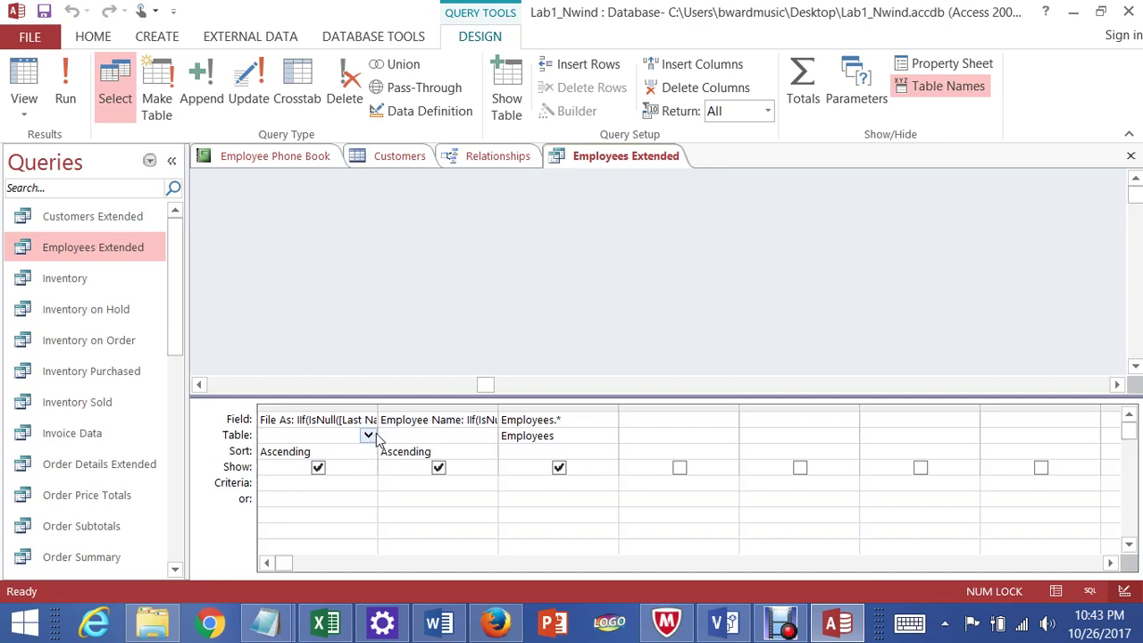
{"action": "left_click_drag", "start_coordinate": [377, 409], "coordinate": [645, 425]}
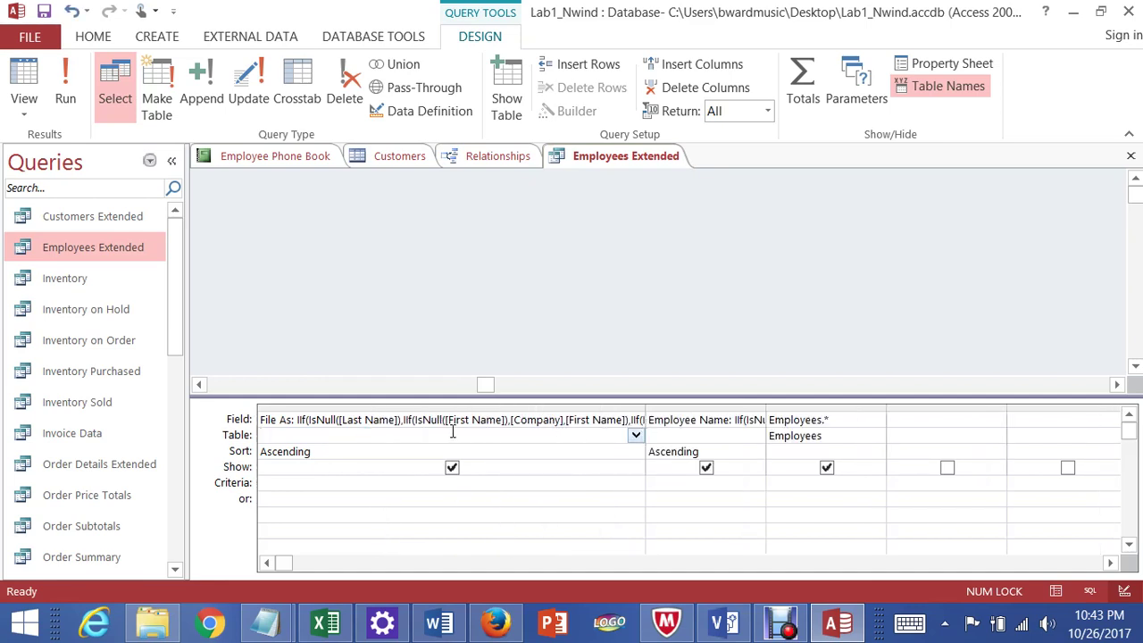
{"action": "left_click_drag", "start_coordinate": [644, 415], "coordinate": [349, 411]}
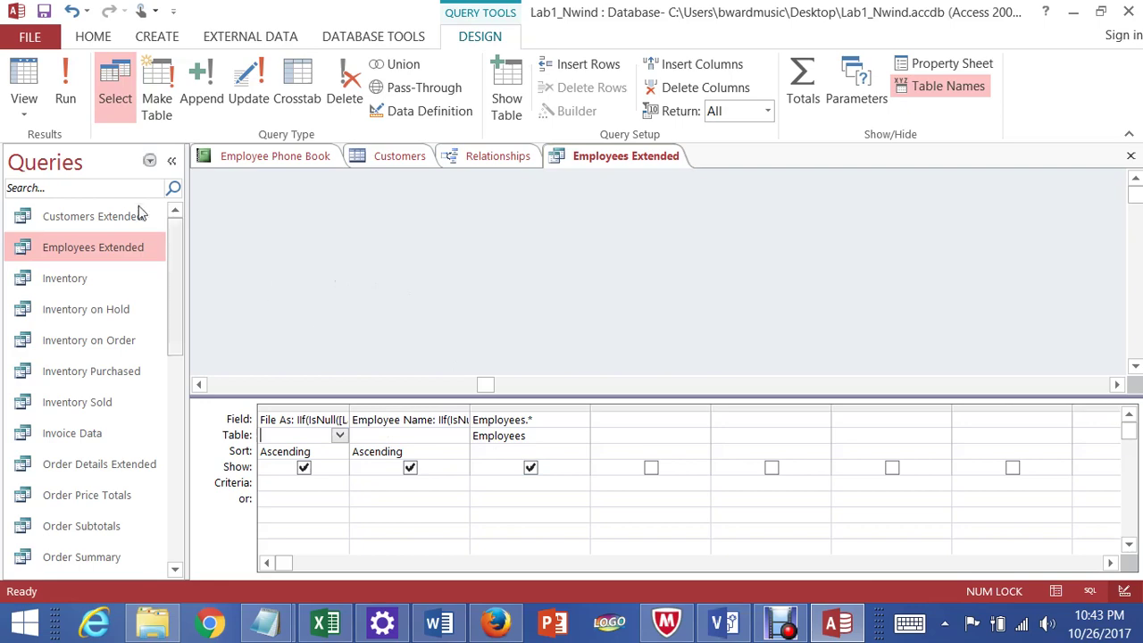
Run the Employees Extended query to view its records, and return to the Employee Phone Book report.
{"action": "left_click", "coordinate": [64, 82]}
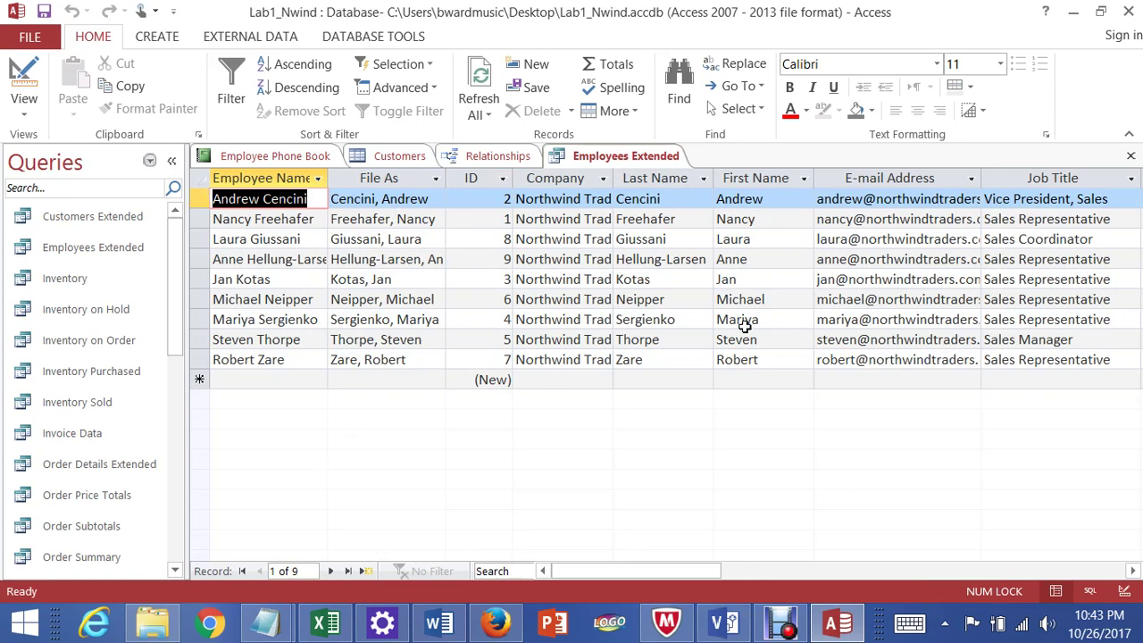
{"action": "right_click", "coordinate": [263, 159]}
{"action": "left_click", "coordinate": [159, 222]}
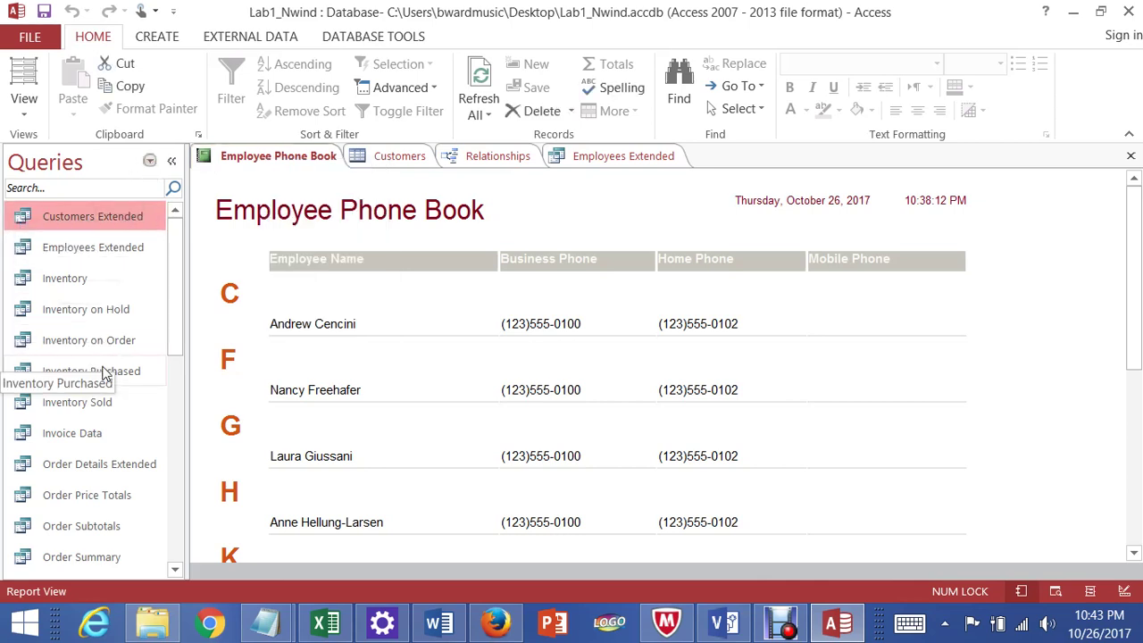
Run the Inventory on Hold query, check the Northwind Traders Dried Plums record, and close the query.
{"action": "left_click", "coordinate": [105, 314]}
{"action": "double_click", "coordinate": [106, 315]}
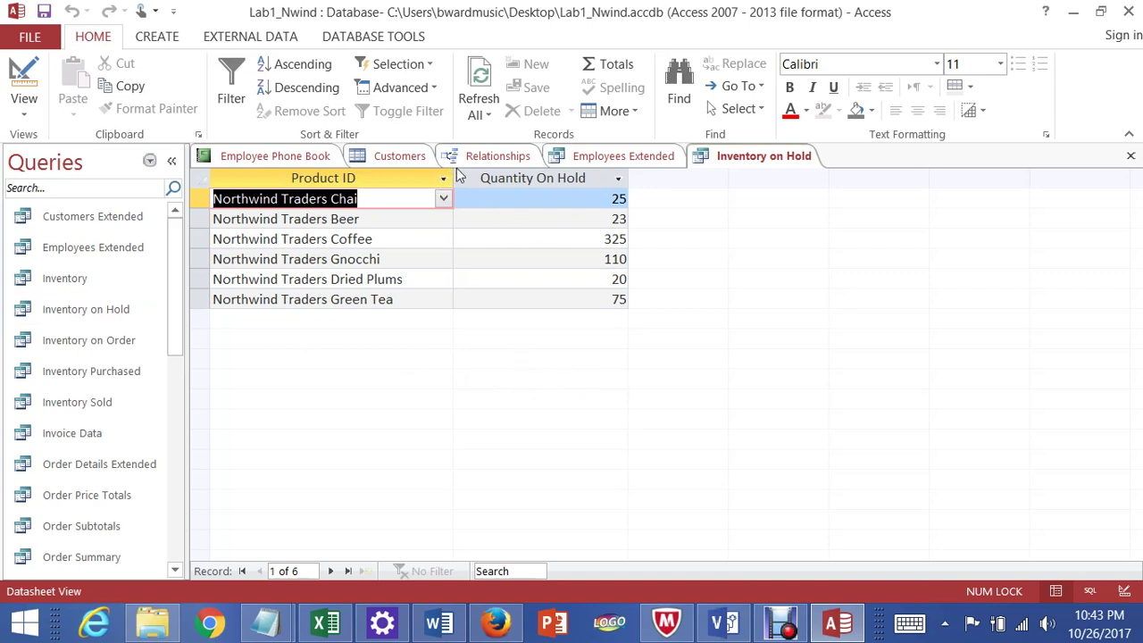
{"action": "left_click", "coordinate": [367, 282]}
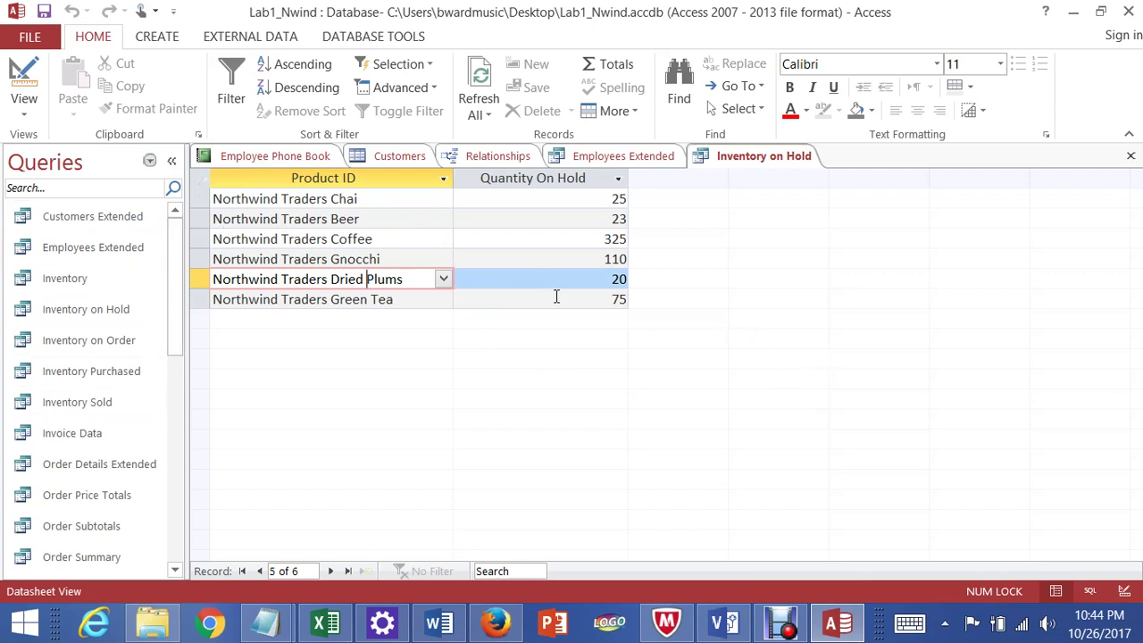
{"action": "right_click", "coordinate": [757, 159]}
{"action": "left_click", "coordinate": [808, 194]}
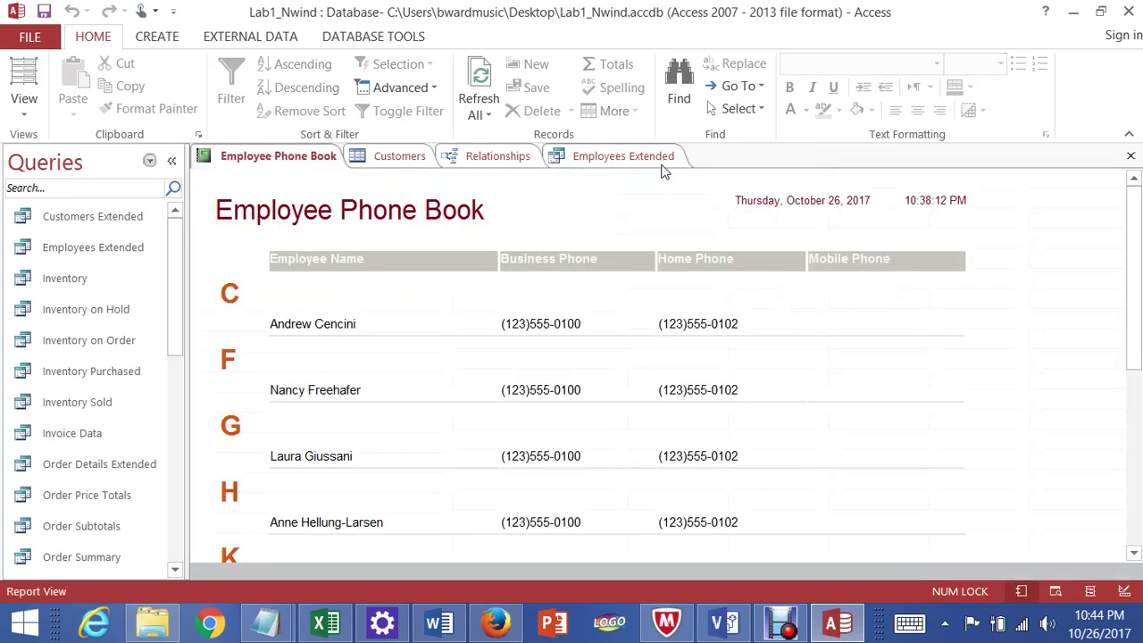
Close the Employees Extended query without saving its design changes.
{"action": "left_click", "coordinate": [664, 170]}
{"action": "right_click", "coordinate": [664, 170]}
{"action": "left_click", "coordinate": [697, 194]}
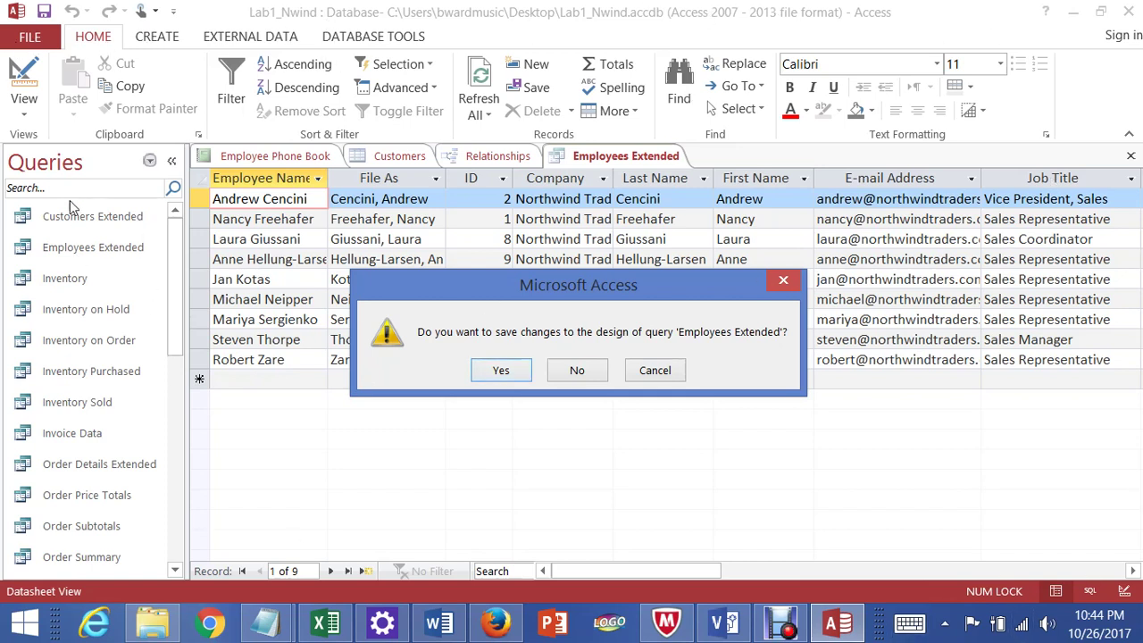
{"action": "left_click", "coordinate": [577, 373]}
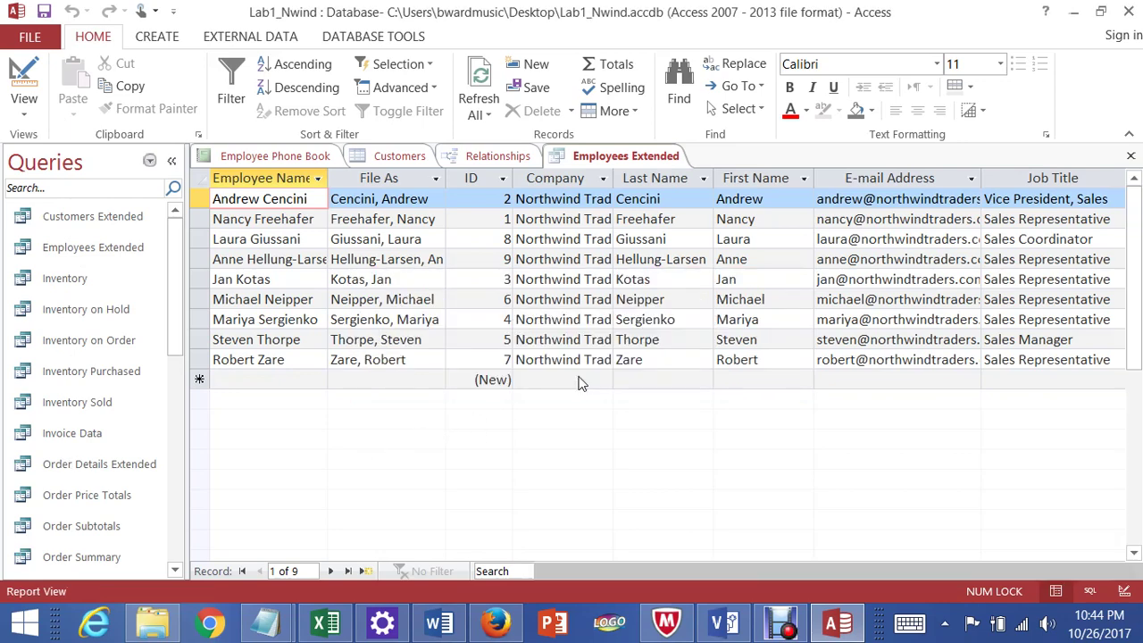
Close the Relationships diagram without saving its layout changes.
{"action": "left_click", "coordinate": [529, 157]}
{"action": "right_click", "coordinate": [532, 159]}
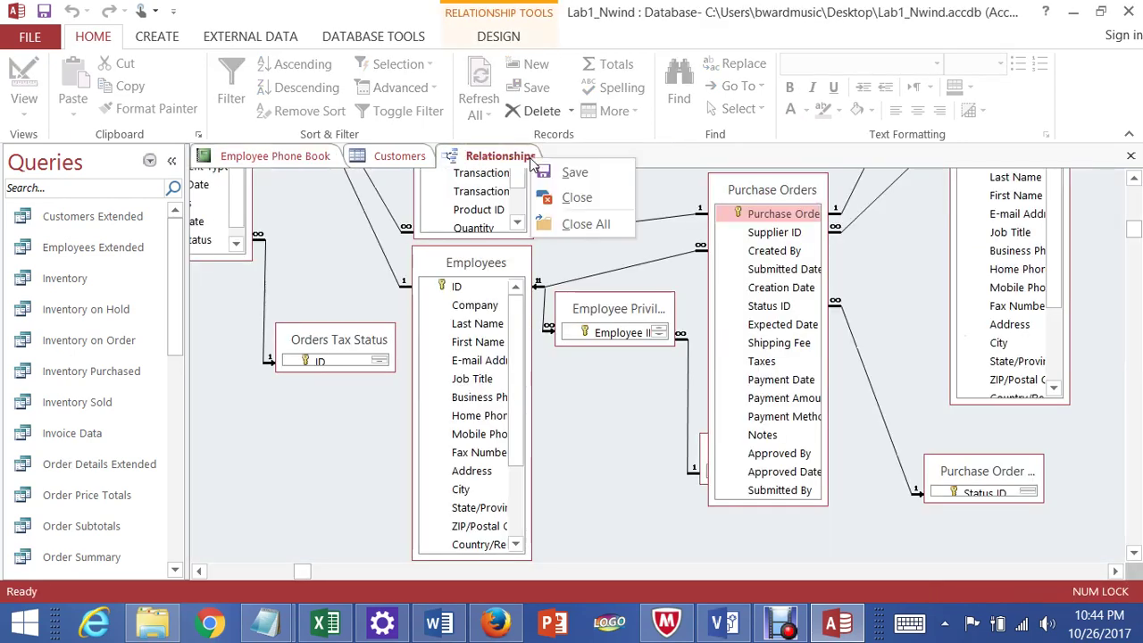
{"action": "left_click", "coordinate": [578, 198]}
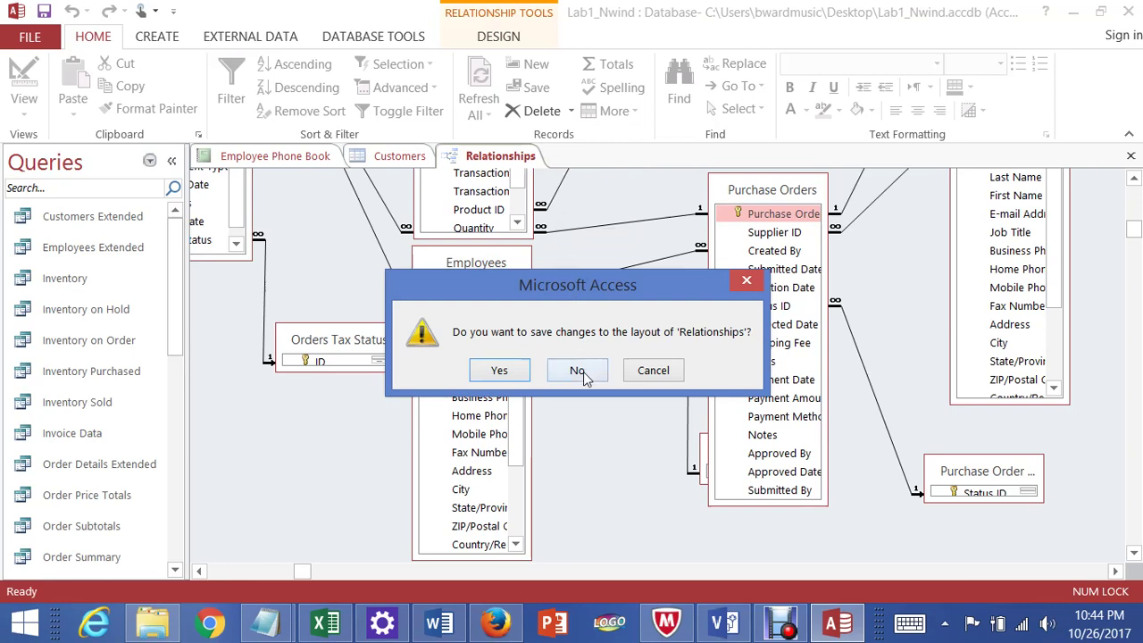
{"action": "left_click", "coordinate": [583, 371]}
Close the Customers table without saving its design changes.
{"action": "left_click", "coordinate": [422, 157]}
{"action": "right_click", "coordinate": [425, 159]}
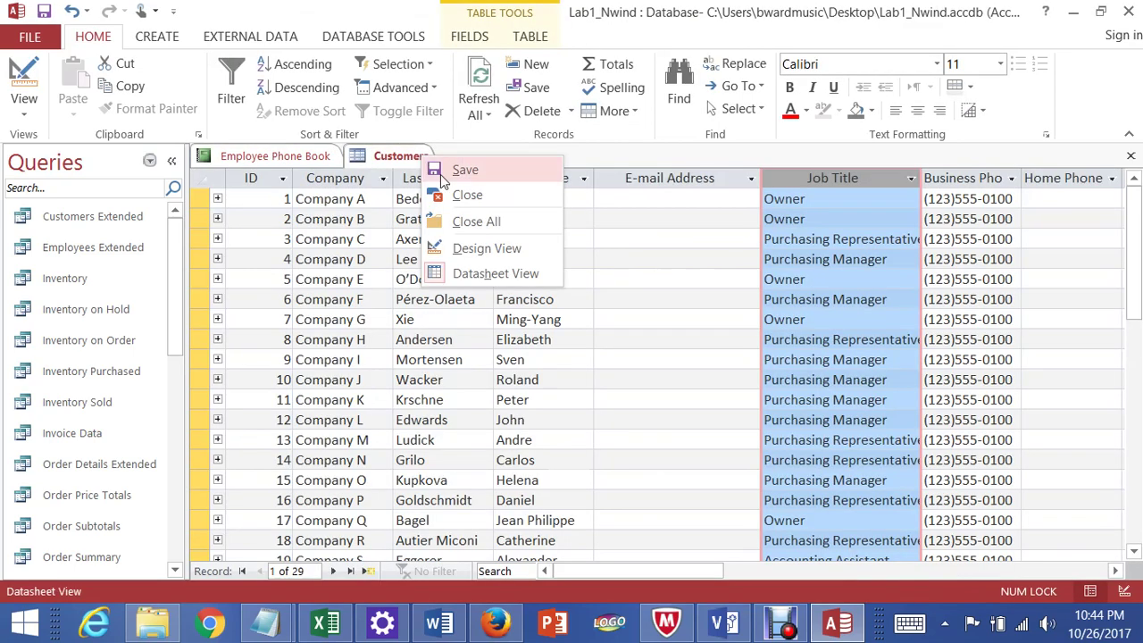
{"action": "left_click", "coordinate": [466, 196]}
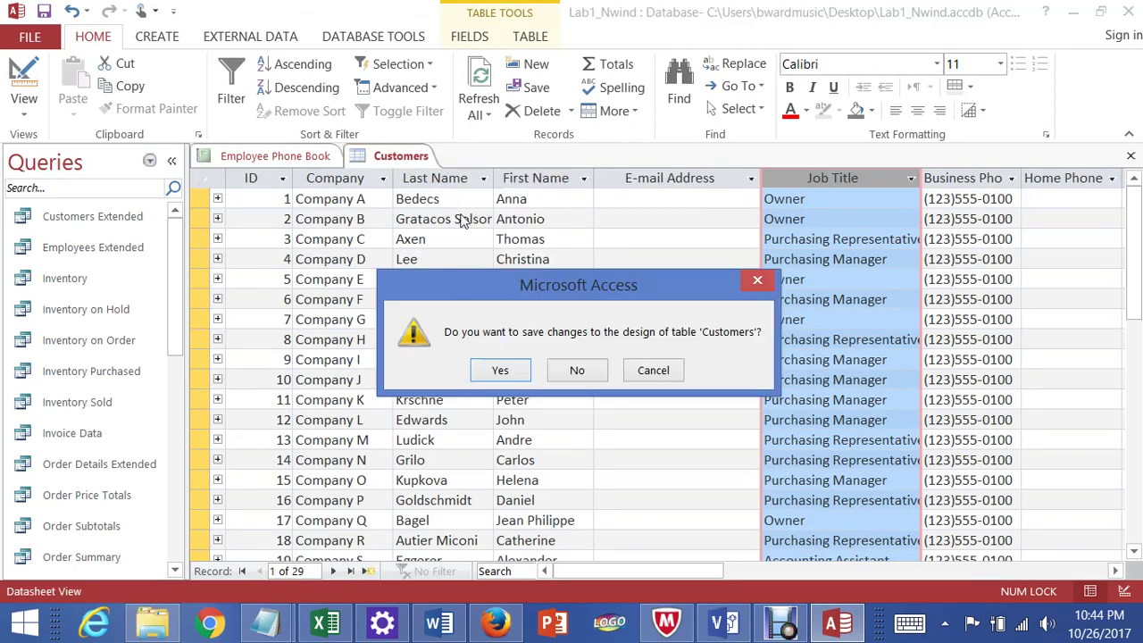
{"action": "left_click", "coordinate": [576, 371]}
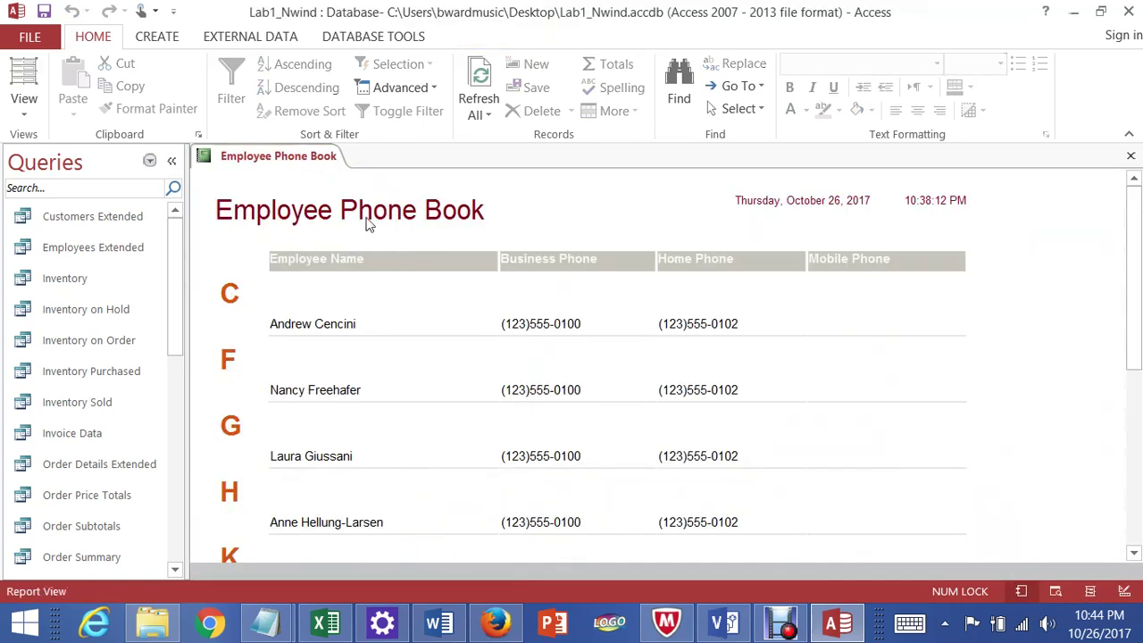
Close the Employee Phone Book report and exit Access to return to the desktop.
{"action": "right_click", "coordinate": [308, 160]}
{"action": "left_click", "coordinate": [340, 194]}
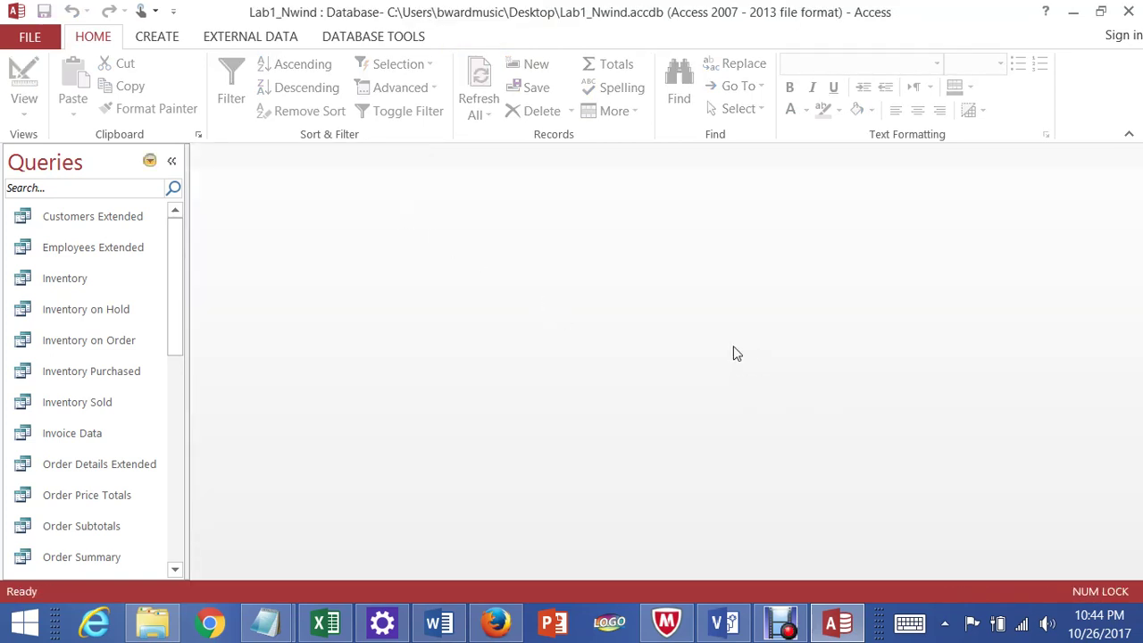
{"action": "left_click", "coordinate": [1131, 11]}
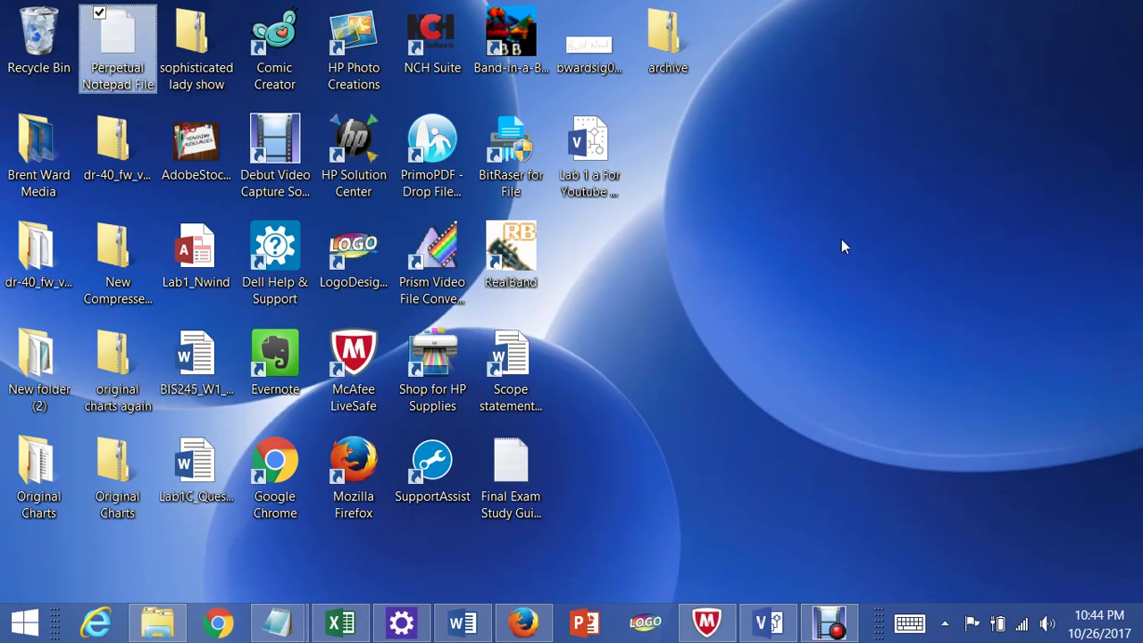
{"action": "left_click", "coordinate": [765, 320]}
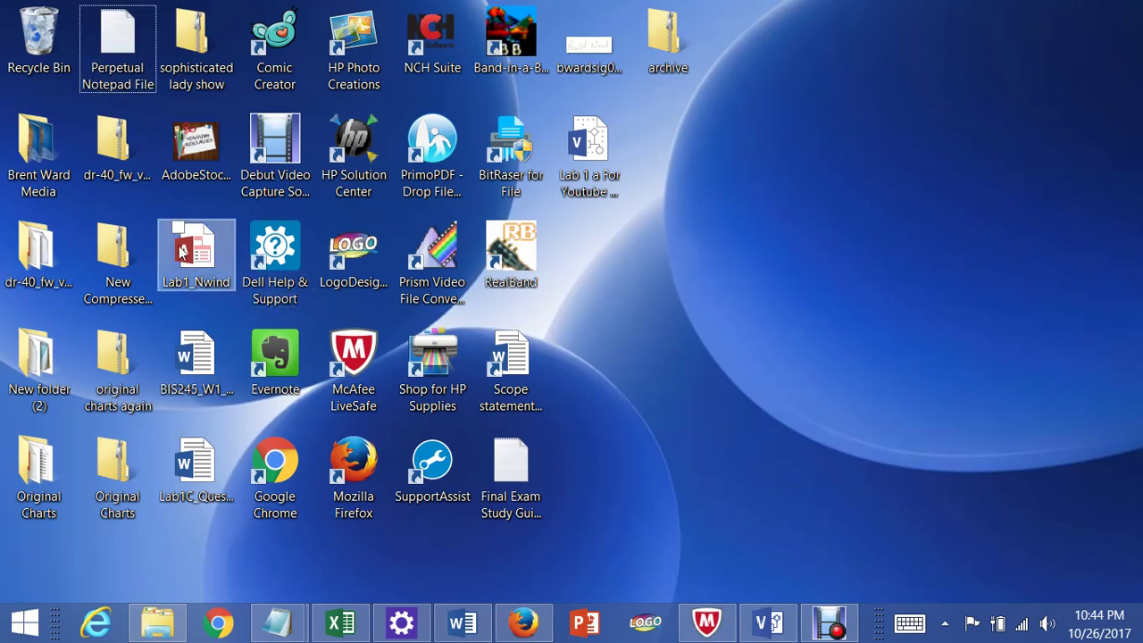
Reopen the Lab1_Nwind database from the desktop, dismiss its Northwind login dialog without logging in, and exit Access.
{"action": "left_click", "coordinate": [202, 260]}
{"action": "double_click", "coordinate": [202, 260]}
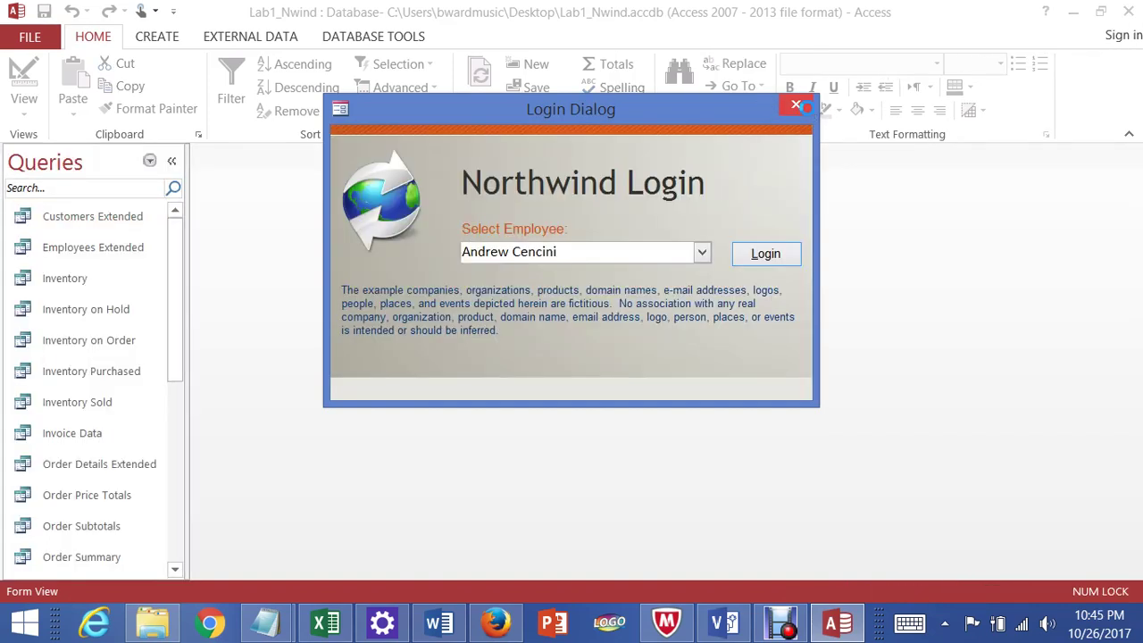
{"action": "left_click", "coordinate": [796, 106]}
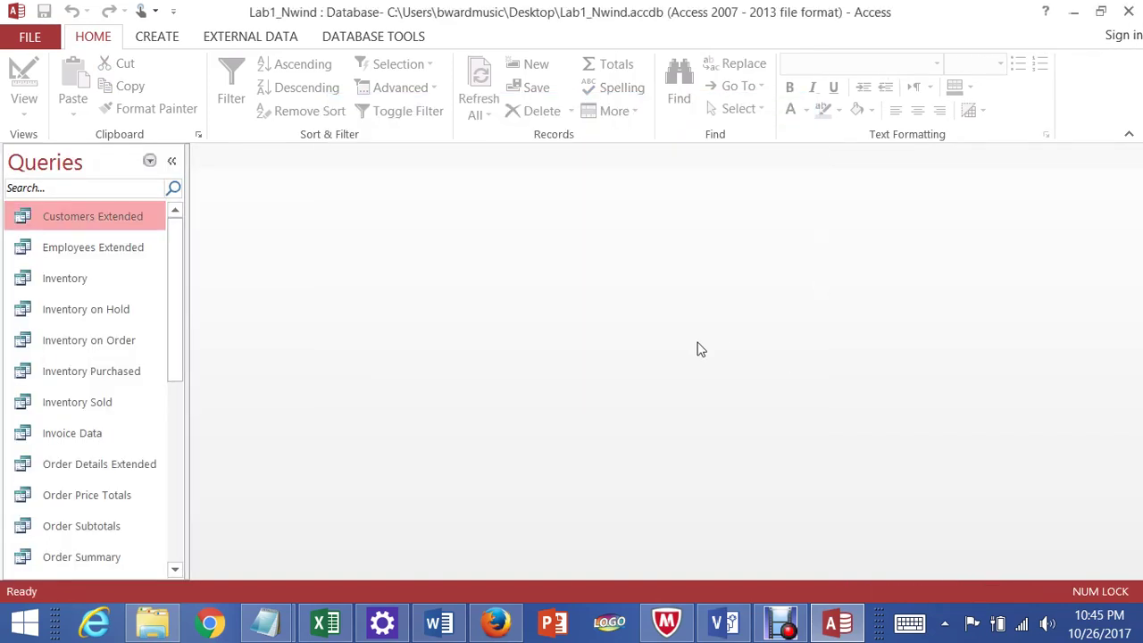
{"action": "left_click", "coordinate": [1129, 12]}
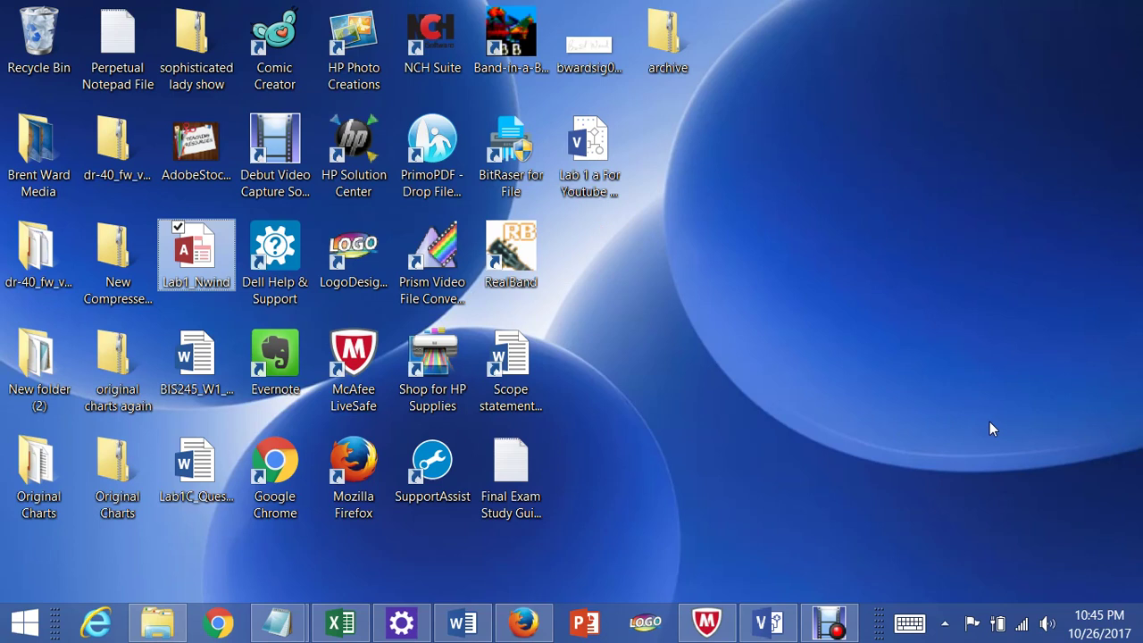